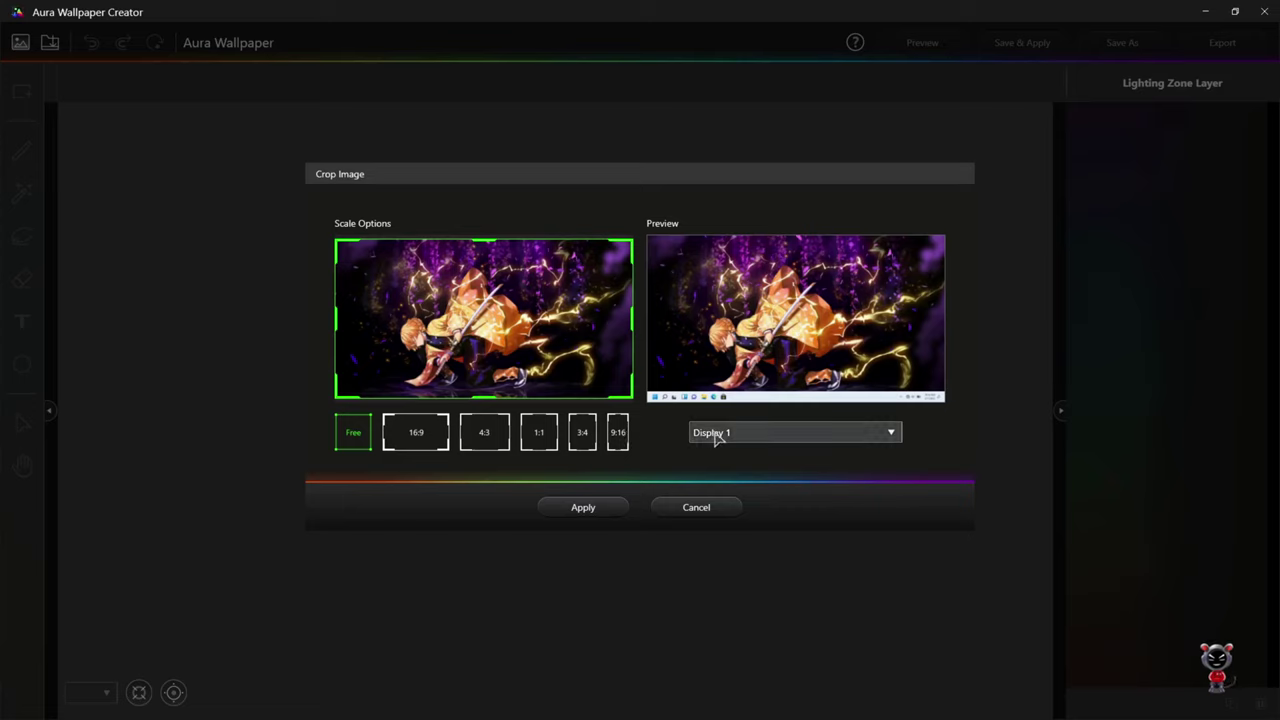
Step: Try the 16:9, 4:3, 1:1, 3:4 and 9:16 crop ratios on the wallpaper image
{"action": "left_click", "coordinate": [713, 435]}
{"action": "left_click", "coordinate": [713, 432]}
{"action": "left_click", "coordinate": [393, 431]}
{"action": "left_click", "coordinate": [481, 434]}
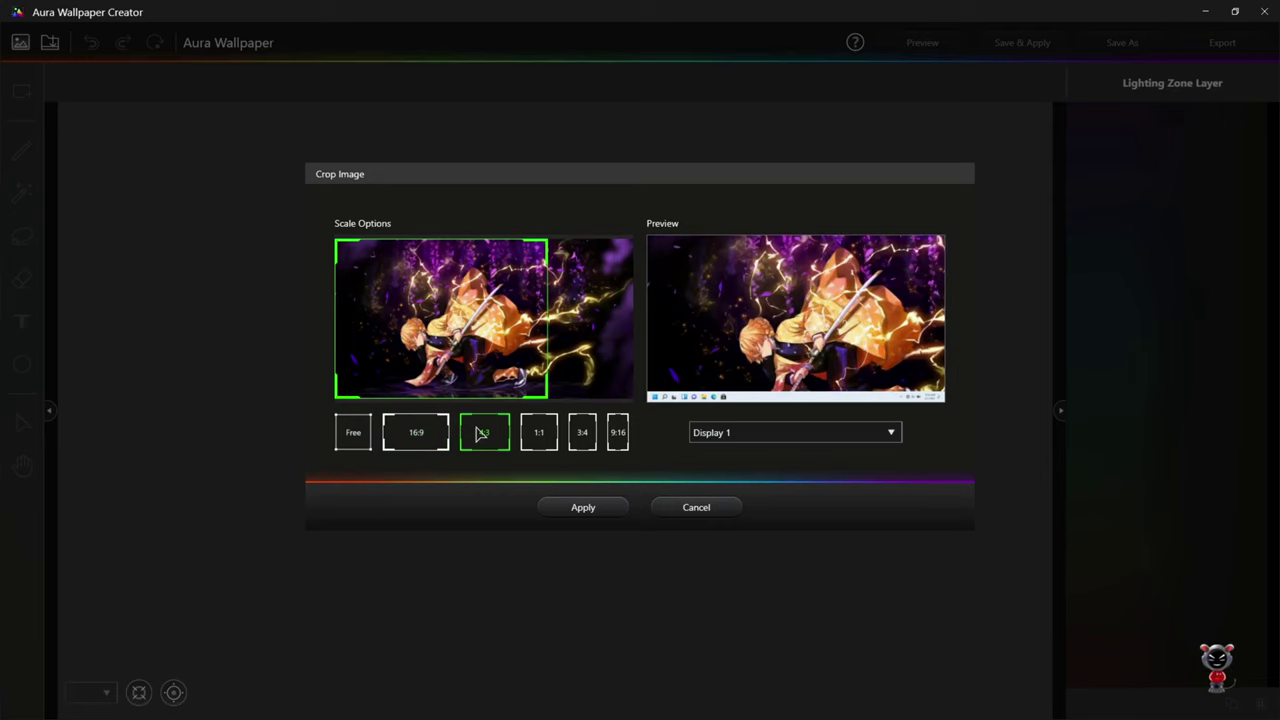
{"action": "left_click", "coordinate": [539, 440]}
{"action": "left_click", "coordinate": [587, 443]}
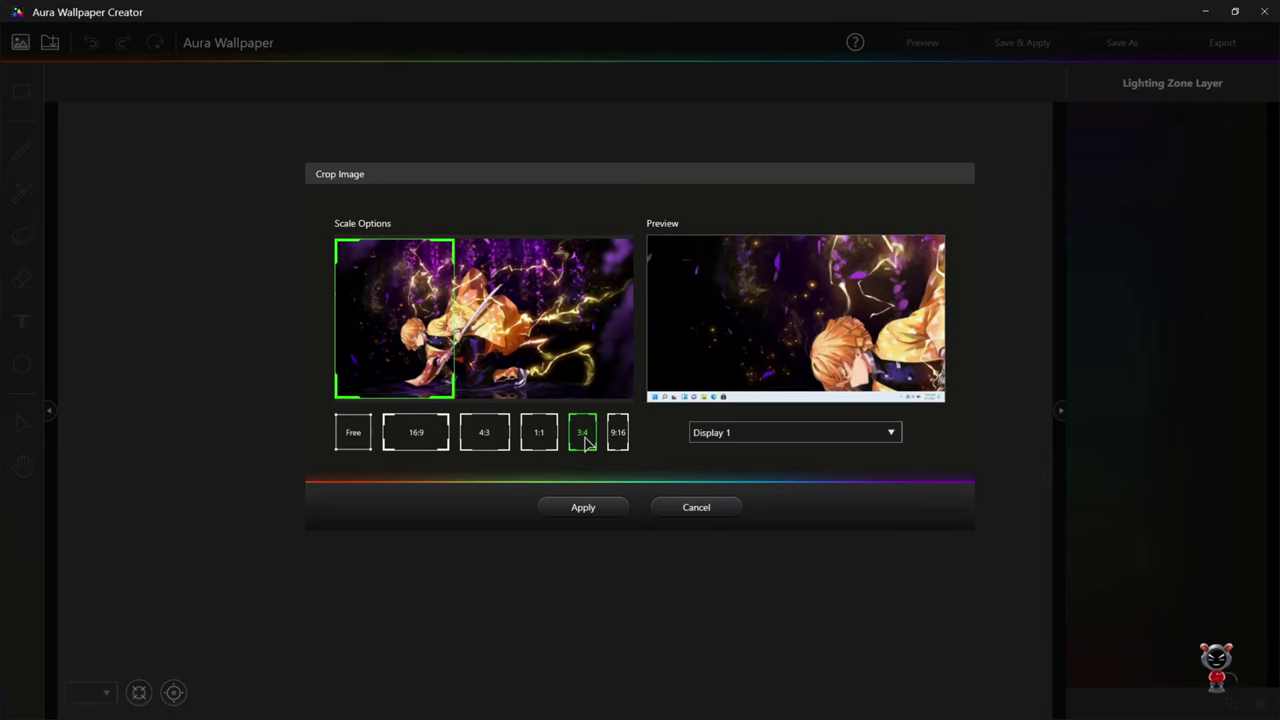
{"action": "left_click", "coordinate": [618, 442]}
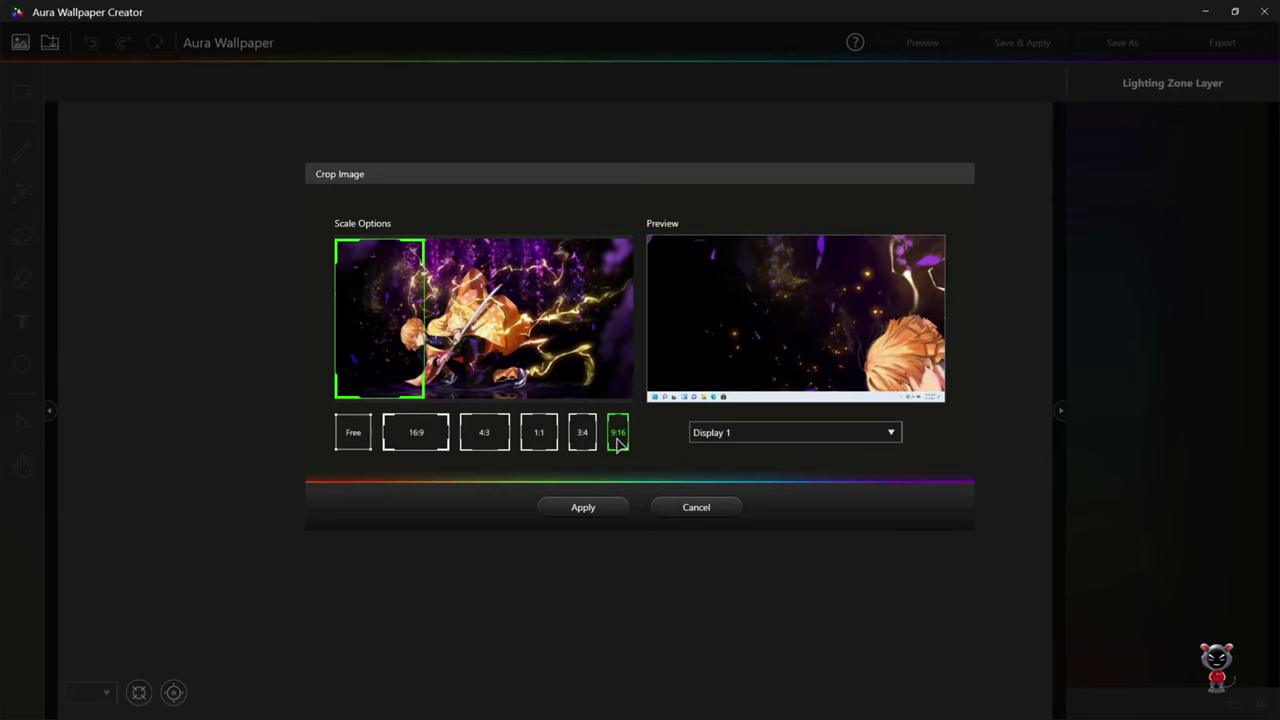
Step: Set the crop scale to Free and apply the crop to the wallpaper image
{"action": "left_click", "coordinate": [364, 440]}
{"action": "left_click", "coordinate": [580, 507]}
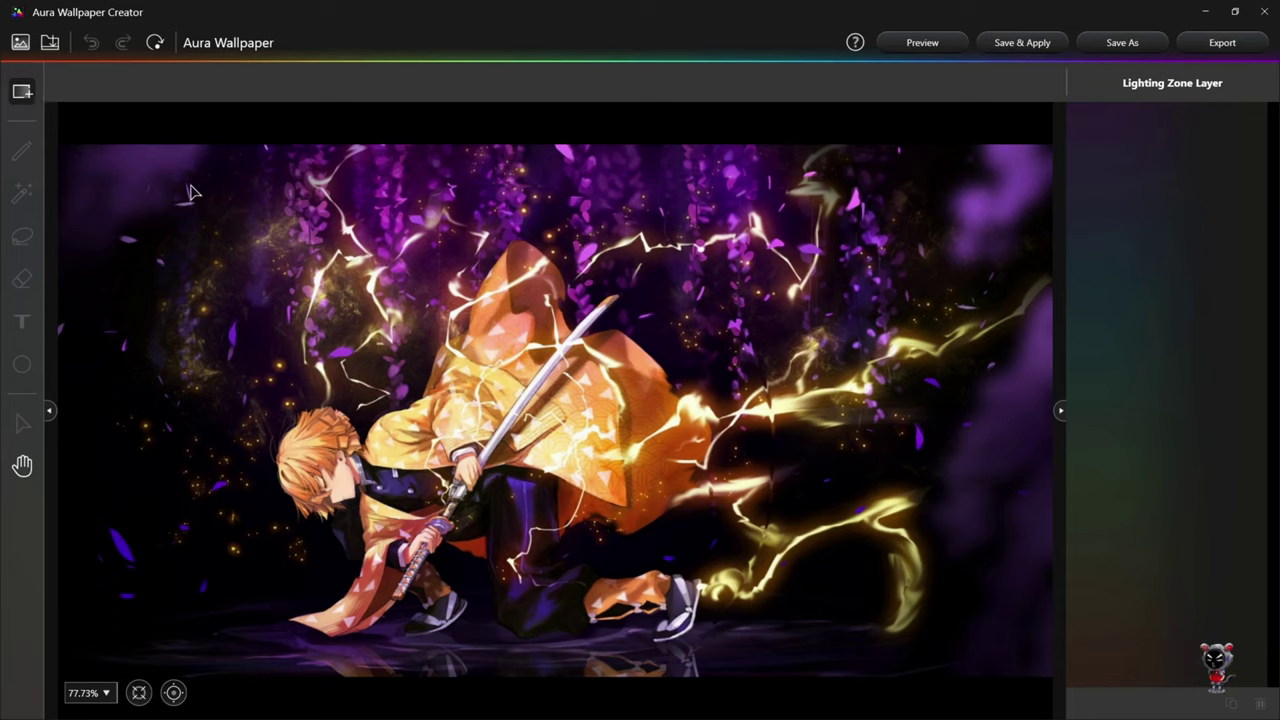
Step: Draw a large rectangular lighting zone around the character and a second, very narrow one over the orange robe
{"action": "left_click", "coordinate": [22, 467]}
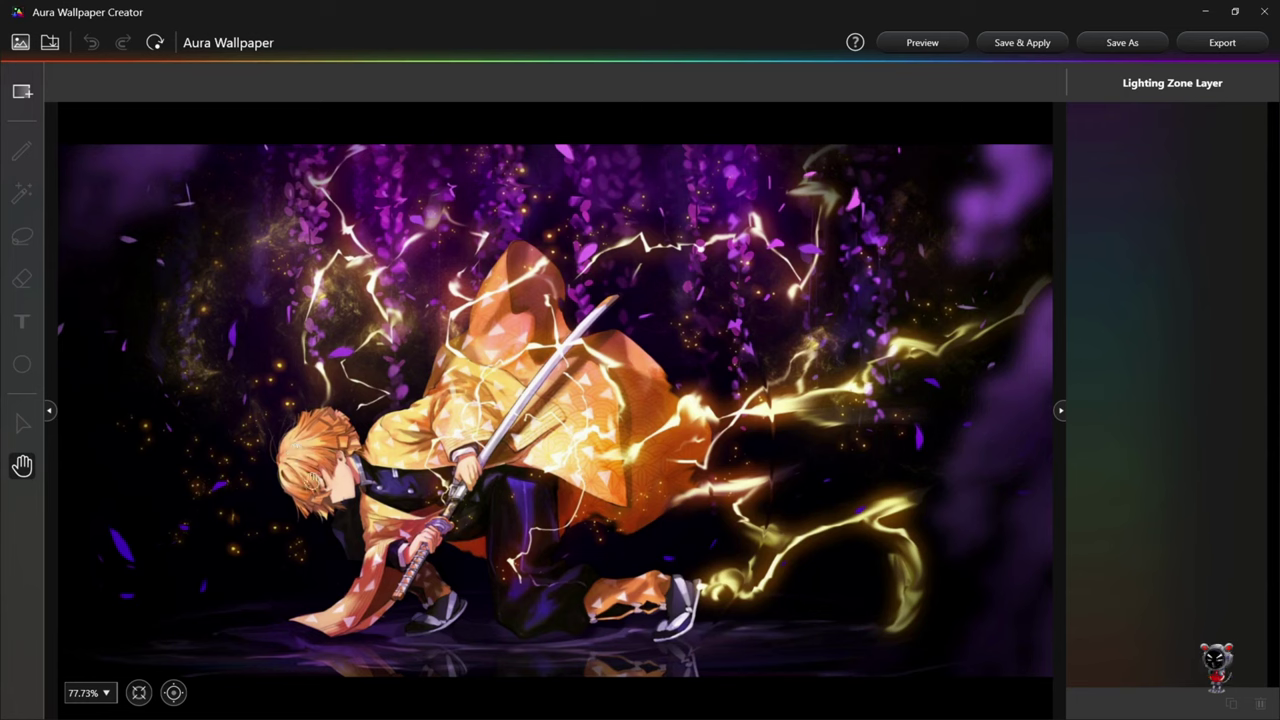
{"action": "left_click", "coordinate": [22, 91]}
{"action": "left_click_drag", "start_coordinate": [242, 229], "coordinate": [940, 641]}
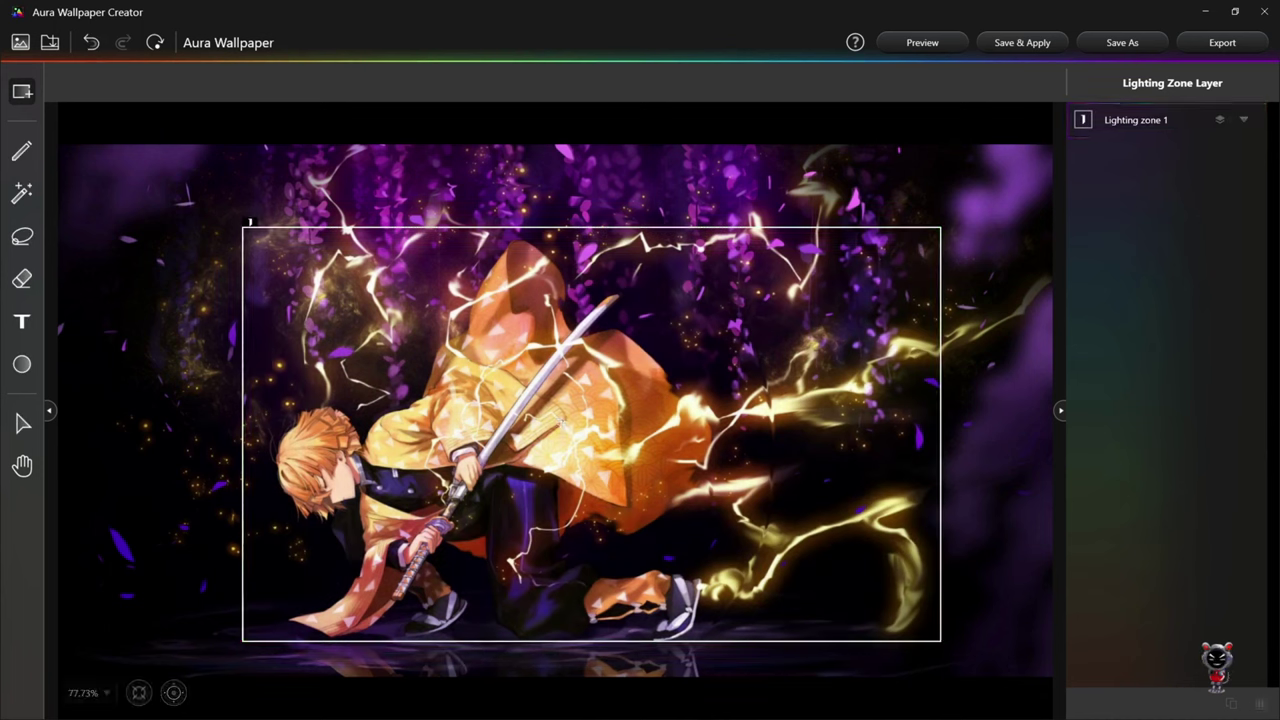
{"action": "left_click_drag", "start_coordinate": [561, 409], "coordinate": [562, 446]}
Step: Paint a frame around the large zone's border with the 50 px brush at 50% brightness in Lighting zone 2
{"action": "left_click", "coordinate": [22, 465]}
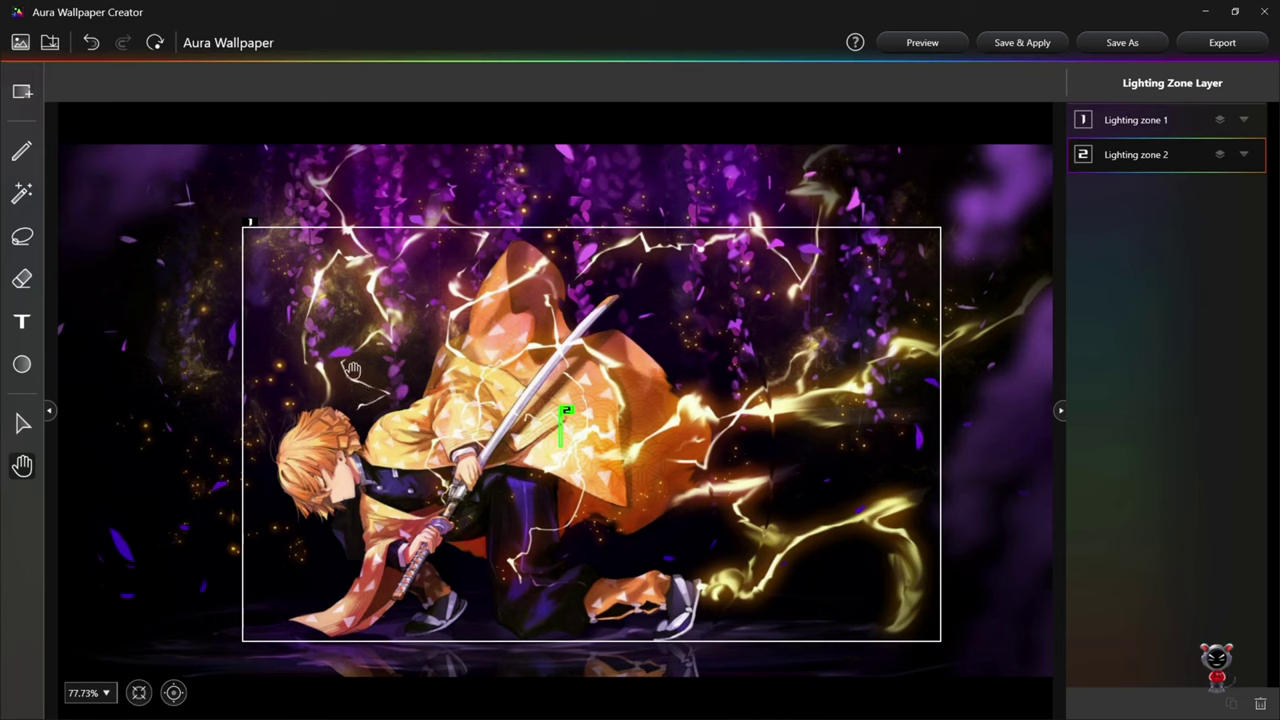
{"action": "left_click", "coordinate": [22, 150]}
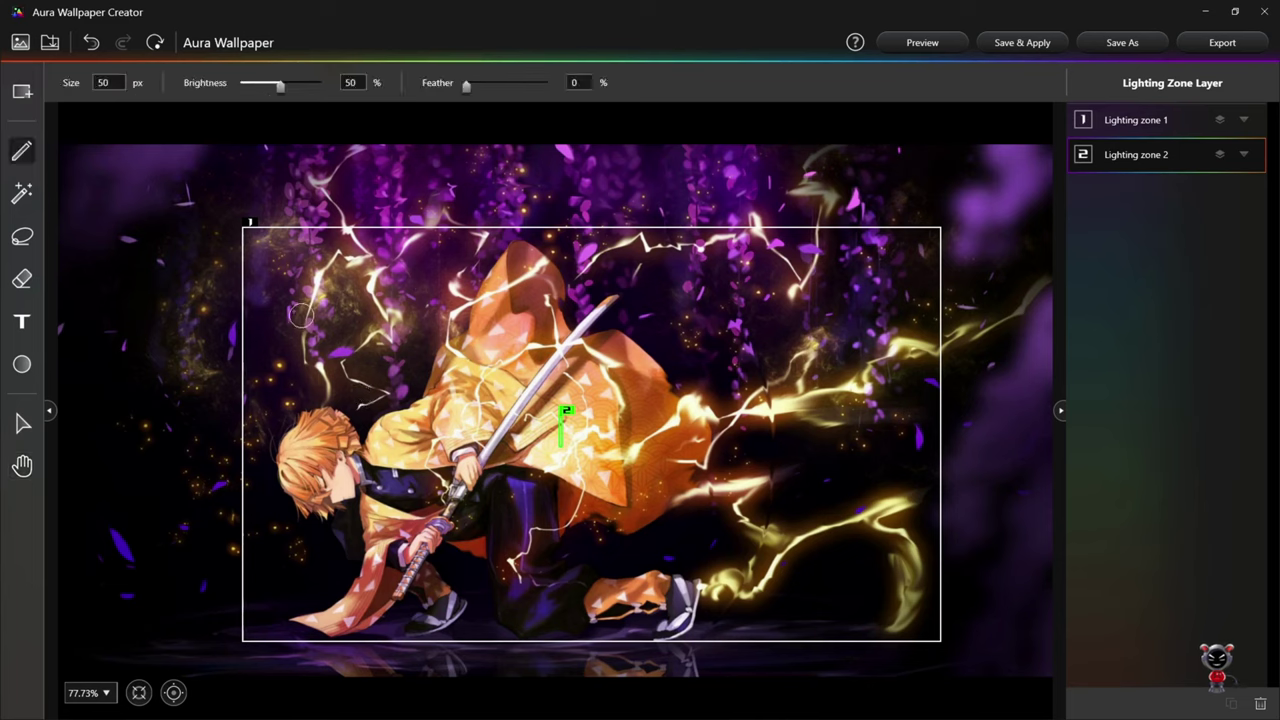
{"action": "mouse_move", "coordinate": [250, 235]}
{"action": "left_mouse_down"}
{"action": "mouse_move", "coordinate": [480, 220]}
{"action": "mouse_move", "coordinate": [976, 235]}
{"action": "mouse_move", "coordinate": [994, 257]}
{"action": "mouse_move", "coordinate": [960, 312]}
{"action": "mouse_move", "coordinate": [936, 626]}
{"action": "mouse_move", "coordinate": [877, 608]}
{"action": "mouse_move", "coordinate": [572, 598]}
{"action": "mouse_move", "coordinate": [388, 616]}
{"action": "mouse_move", "coordinate": [280, 686]}
{"action": "mouse_move", "coordinate": [251, 577]}
{"action": "mouse_move", "coordinate": [262, 323]}
{"action": "mouse_move", "coordinate": [252, 241]}
{"action": "left_mouse_up"}
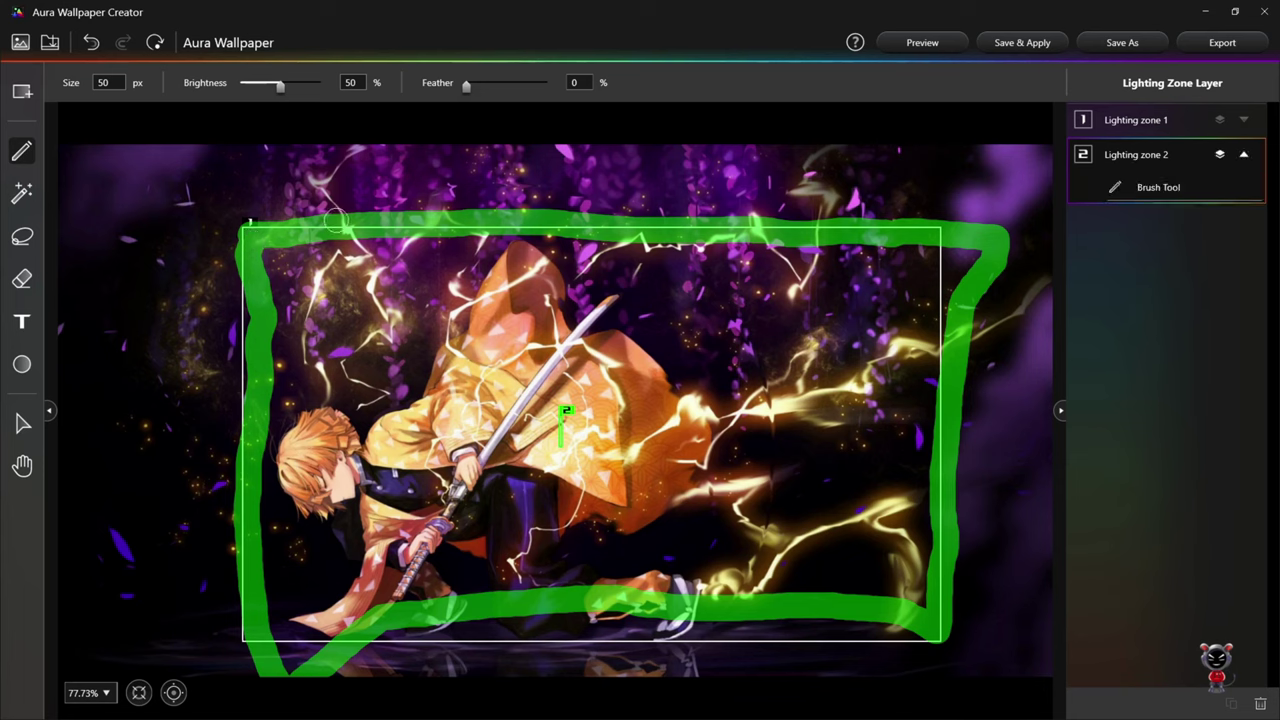
Step: Set the magic wand's tolerance to 40% and its brightness to 100%
{"action": "left_click", "coordinate": [19, 197]}
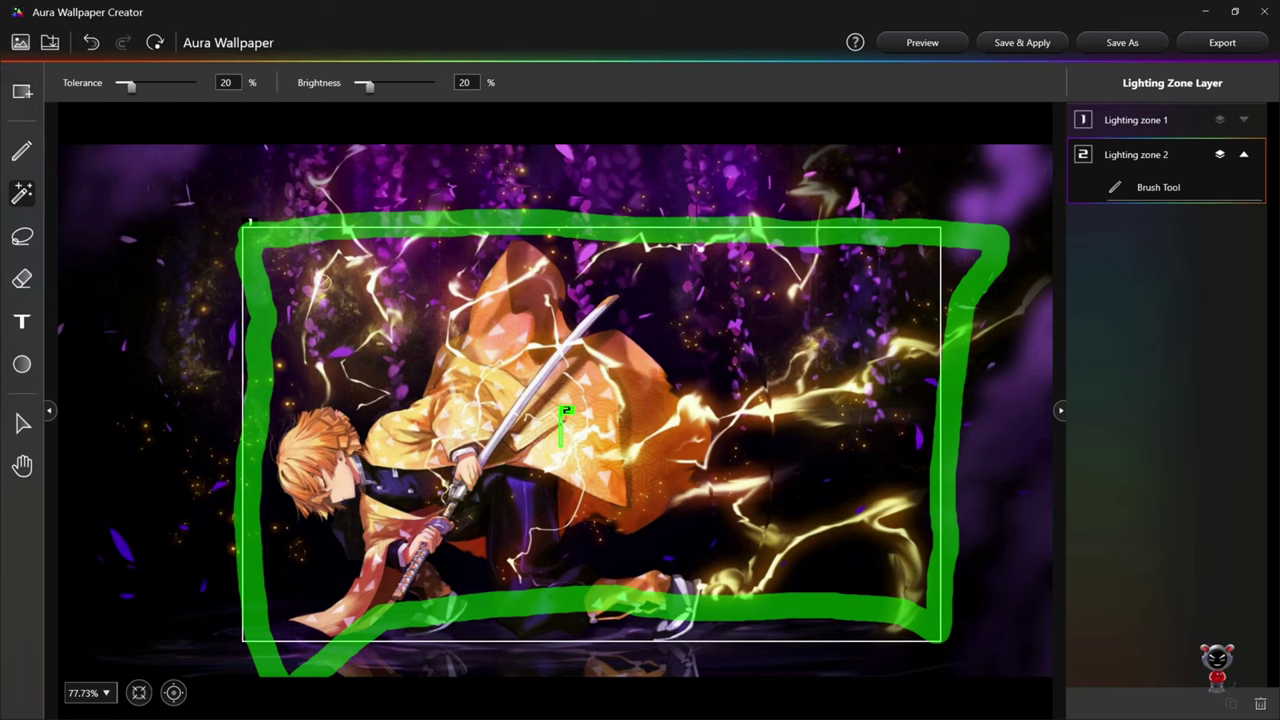
{"action": "left_click_drag", "start_coordinate": [131, 91], "coordinate": [147, 91]}
{"action": "left_click_drag", "start_coordinate": [370, 90], "coordinate": [437, 90]}
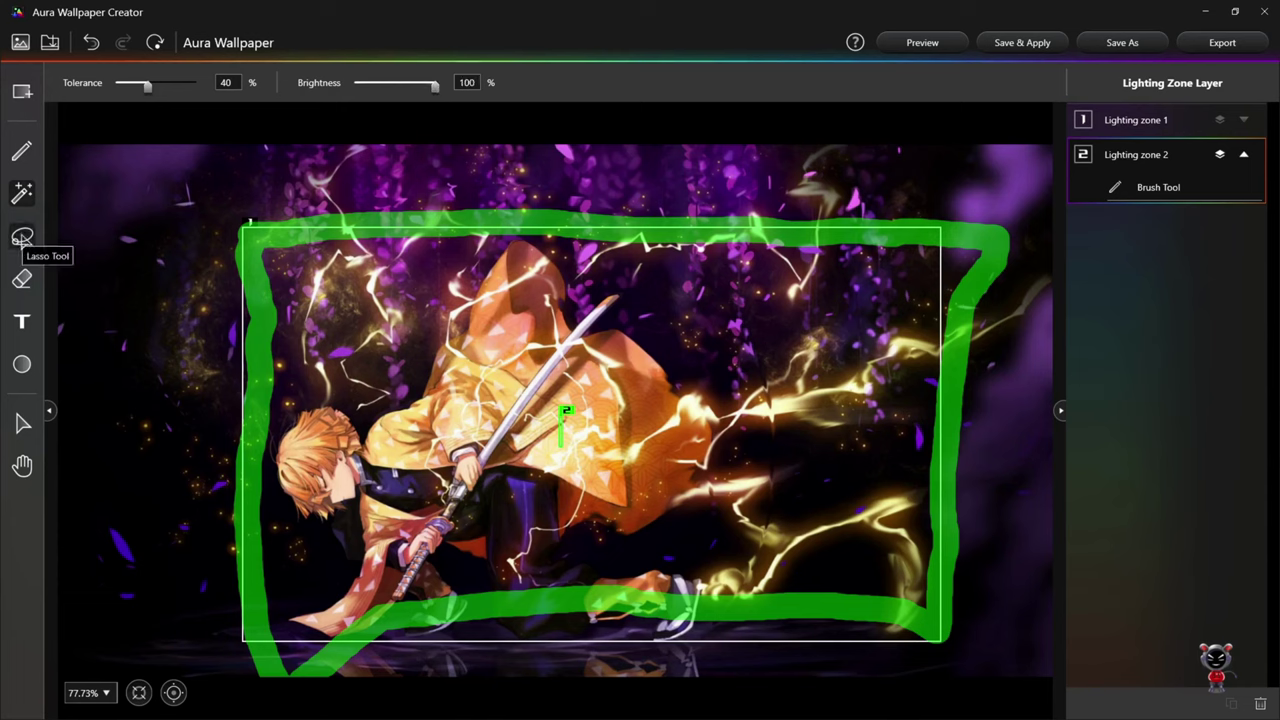
Step: Add a thin diagonal lasso area from the painted frame's upper-left corner to its lower-right corner
{"action": "left_click", "coordinate": [22, 236]}
{"action": "left_click_drag", "start_coordinate": [252, 228], "coordinate": [922, 615]}
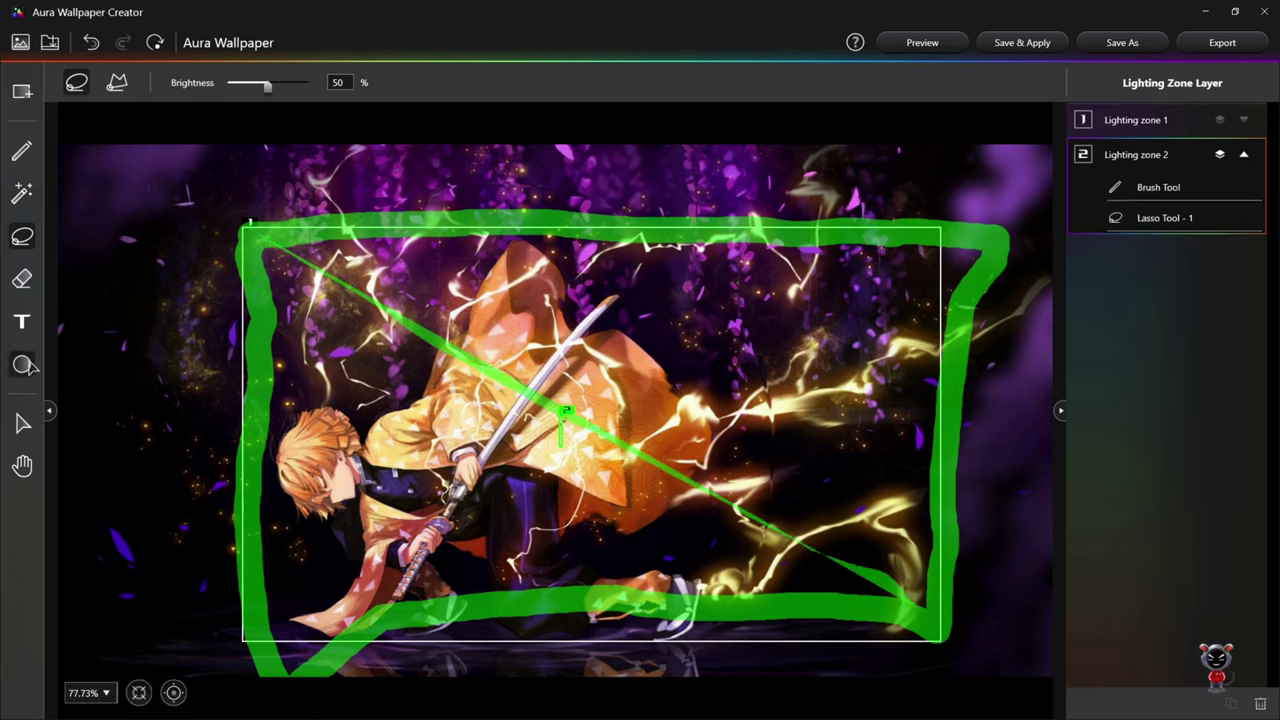
Step: Draw four star shapes outside the painted frame, one near each corner of the image
{"action": "left_click", "coordinate": [22, 364]}
{"action": "left_click", "coordinate": [236, 82]}
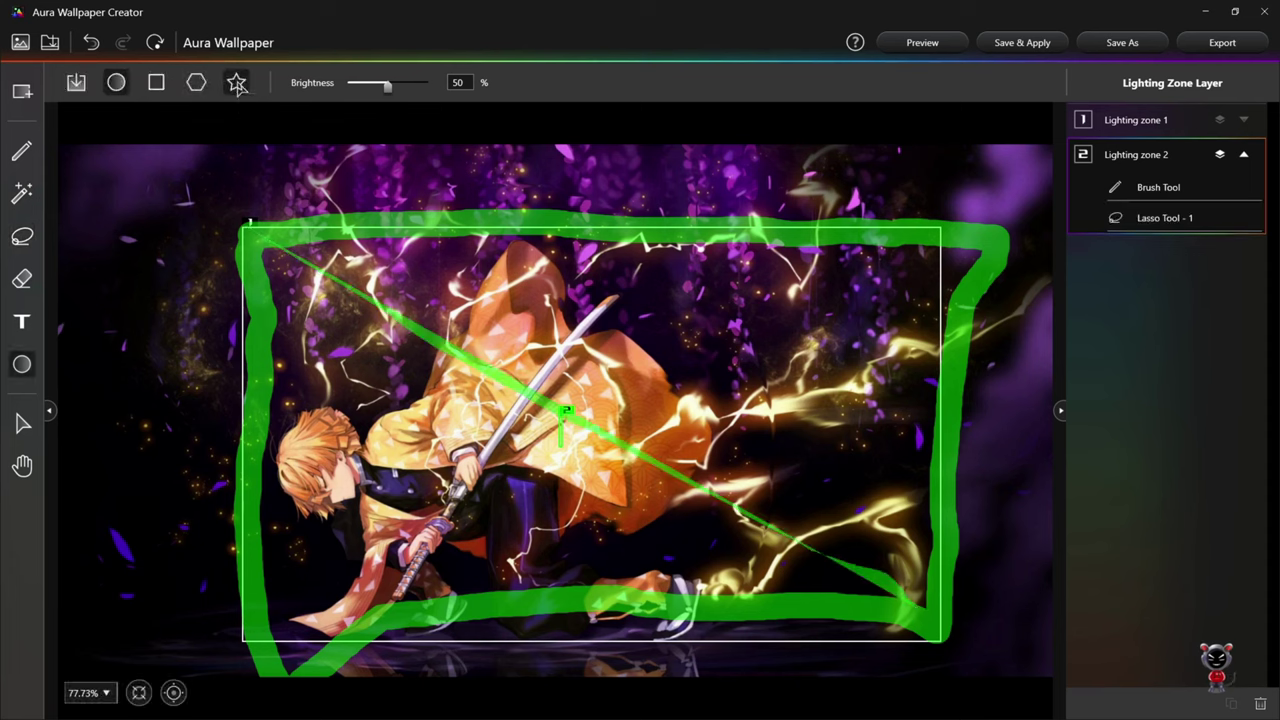
{"action": "left_click_drag", "start_coordinate": [85, 150], "coordinate": [179, 250]}
{"action": "left_click_drag", "start_coordinate": [211, 515], "coordinate": [231, 547]}
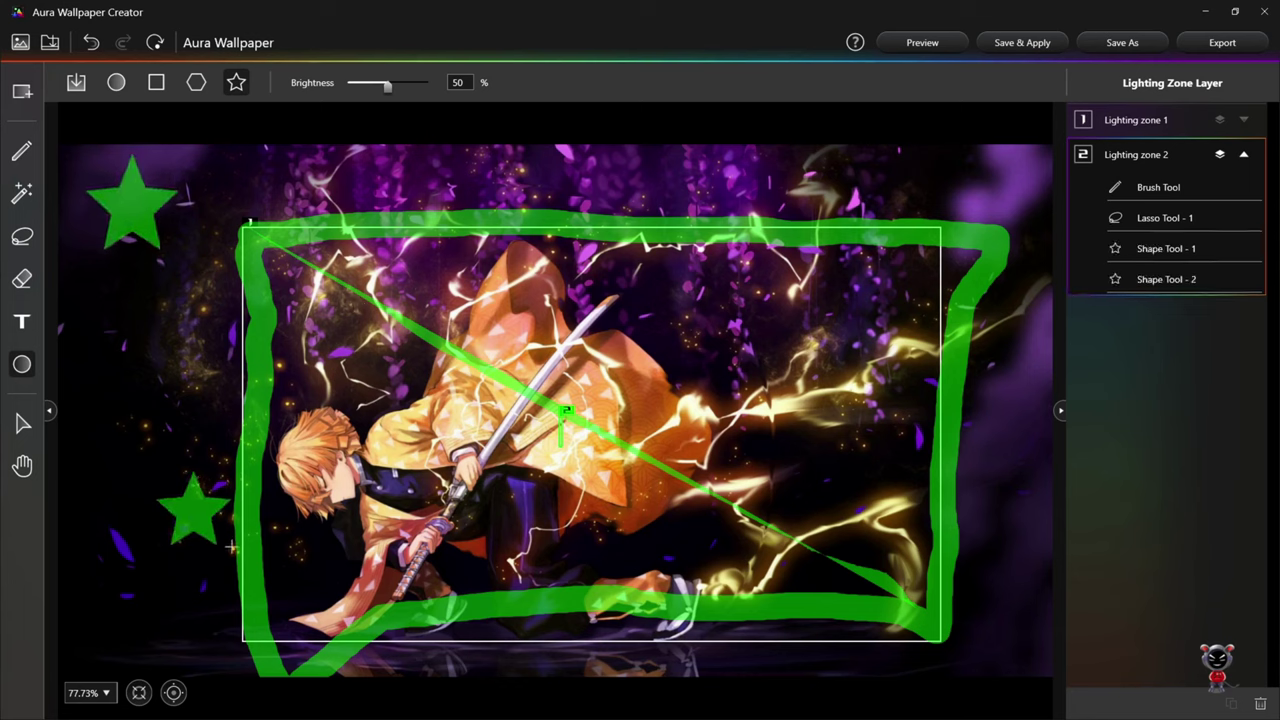
{"action": "left_click_drag", "start_coordinate": [996, 166], "coordinate": [1033, 198]}
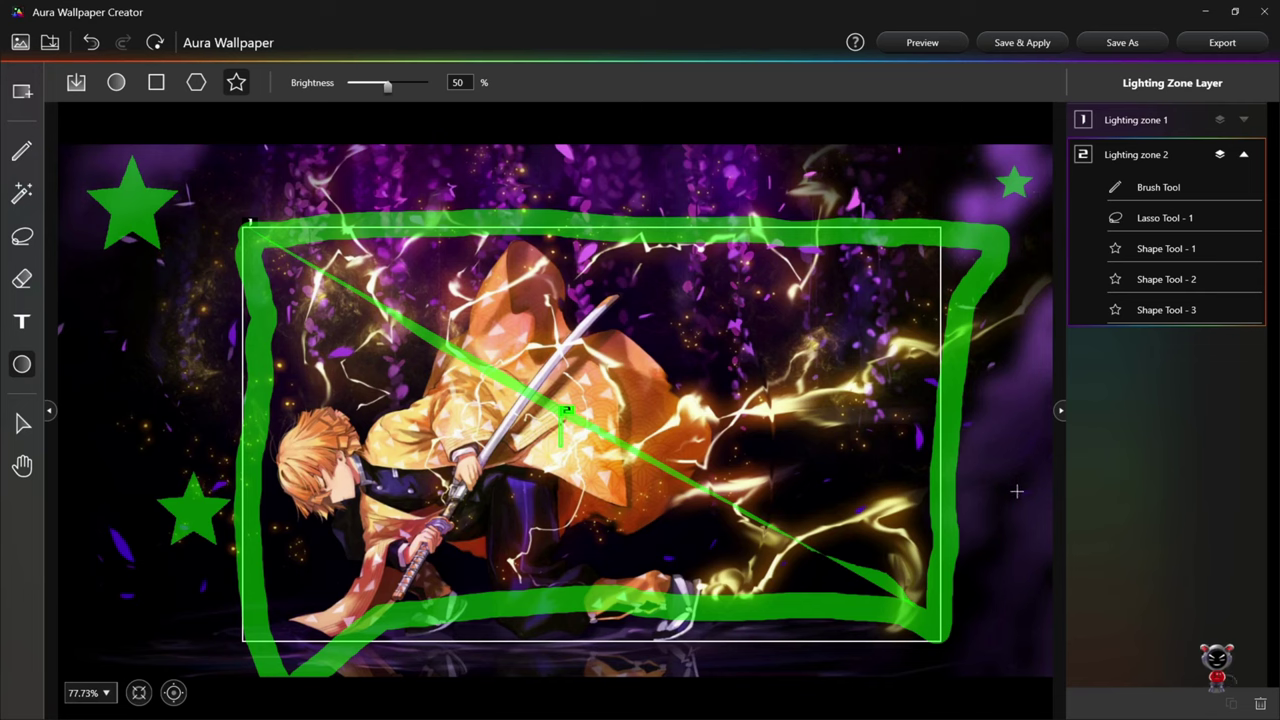
{"action": "left_click_drag", "start_coordinate": [1016, 491], "coordinate": [1044, 543]}
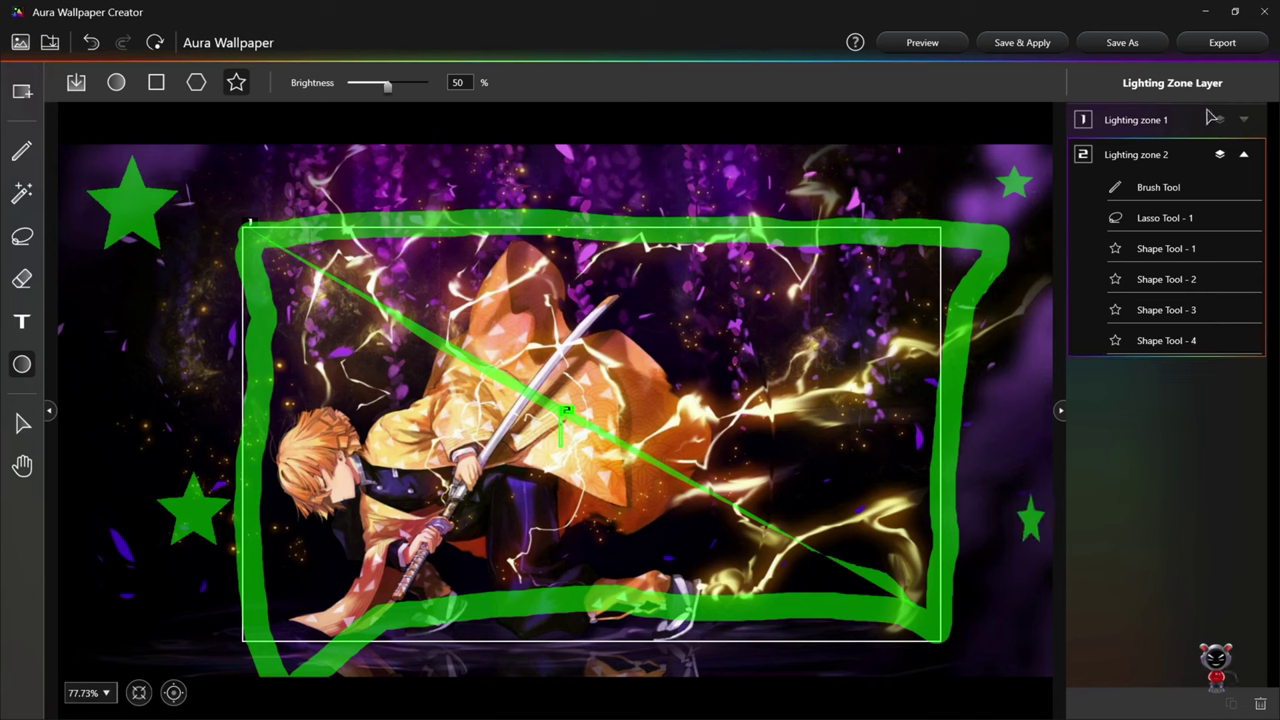
Step: Preview the wallpaper with its Aura lighting effects, and close the preview
{"action": "left_click", "coordinate": [909, 46]}
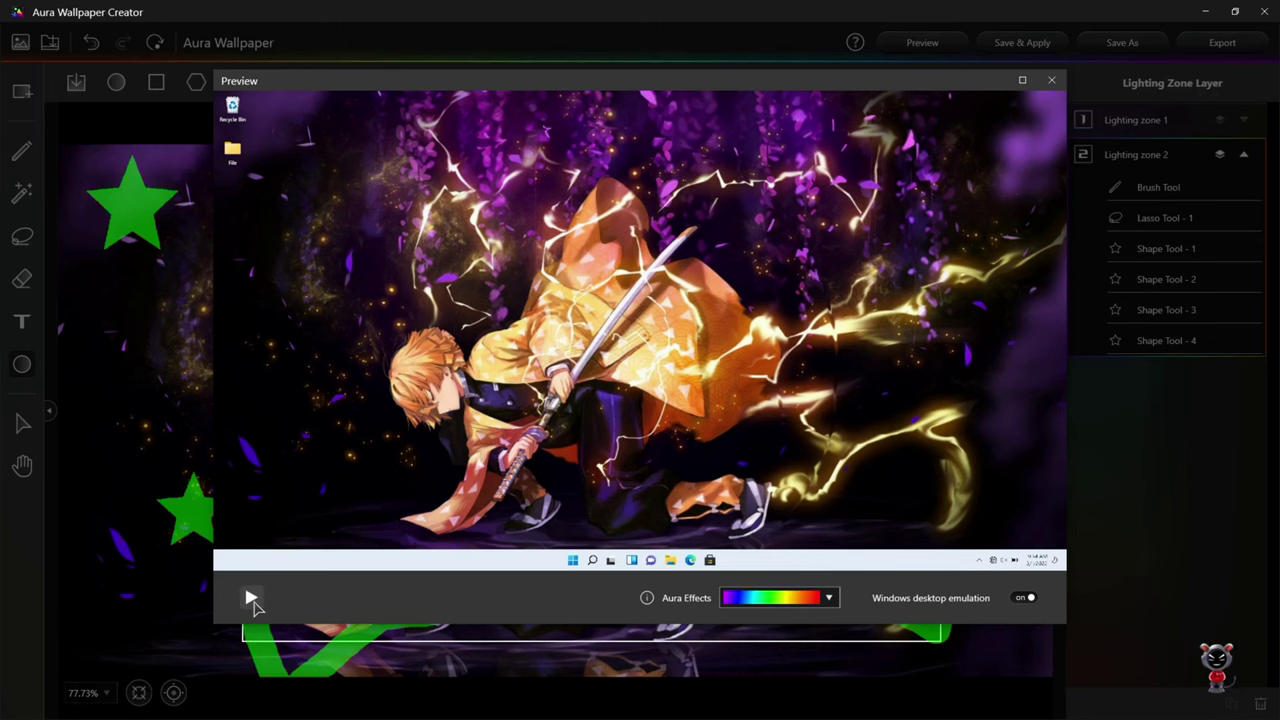
{"action": "left_click", "coordinate": [1052, 81]}
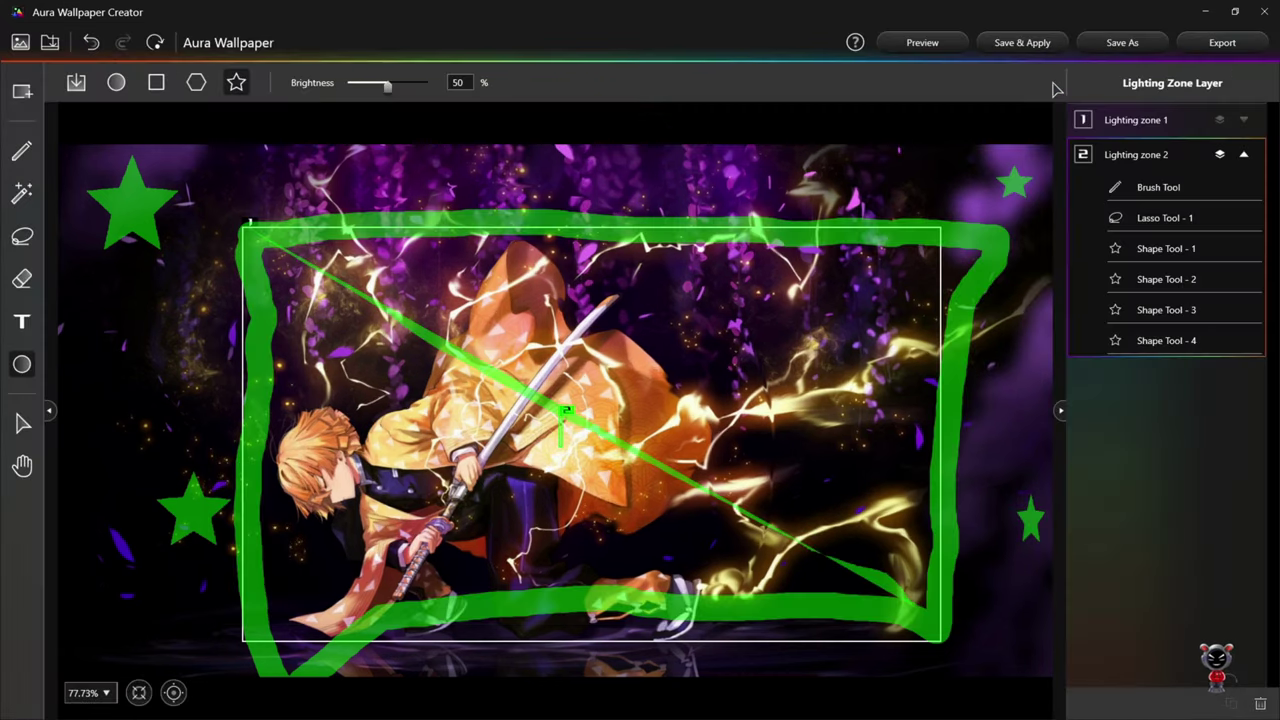
{"action": "left_click", "coordinate": [22, 92]}
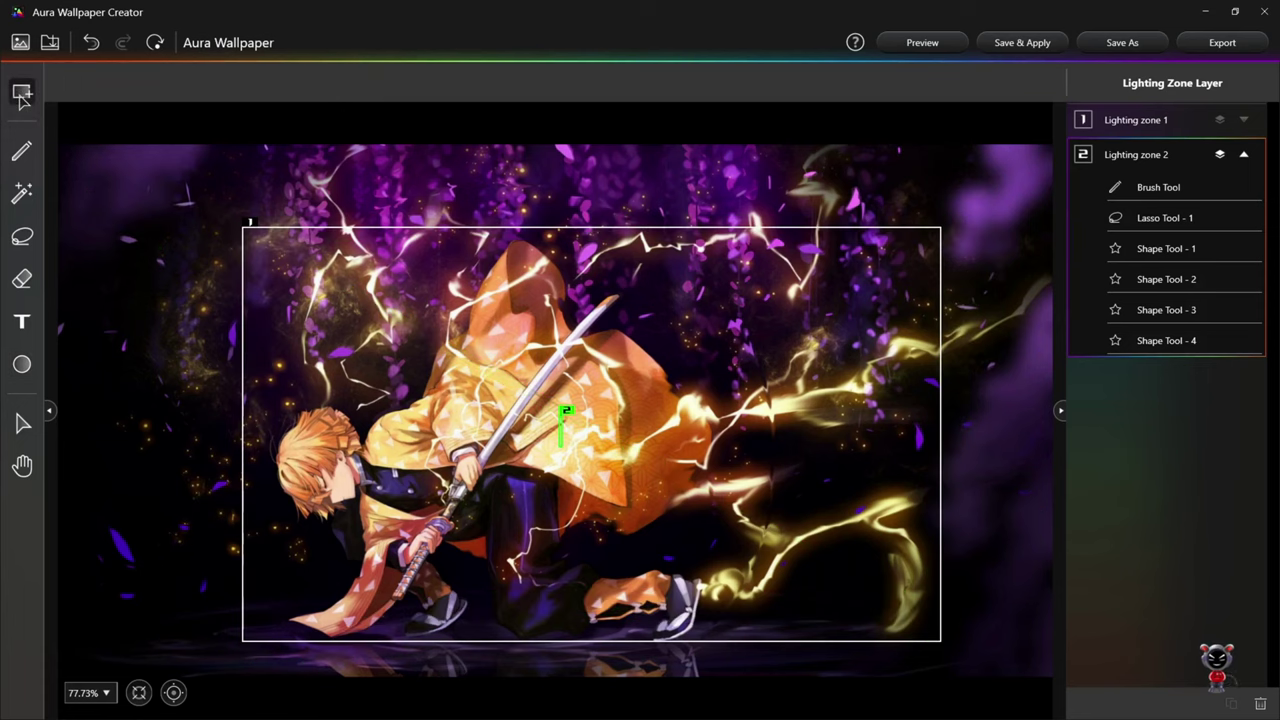
{"action": "left_click", "coordinate": [1162, 120]}
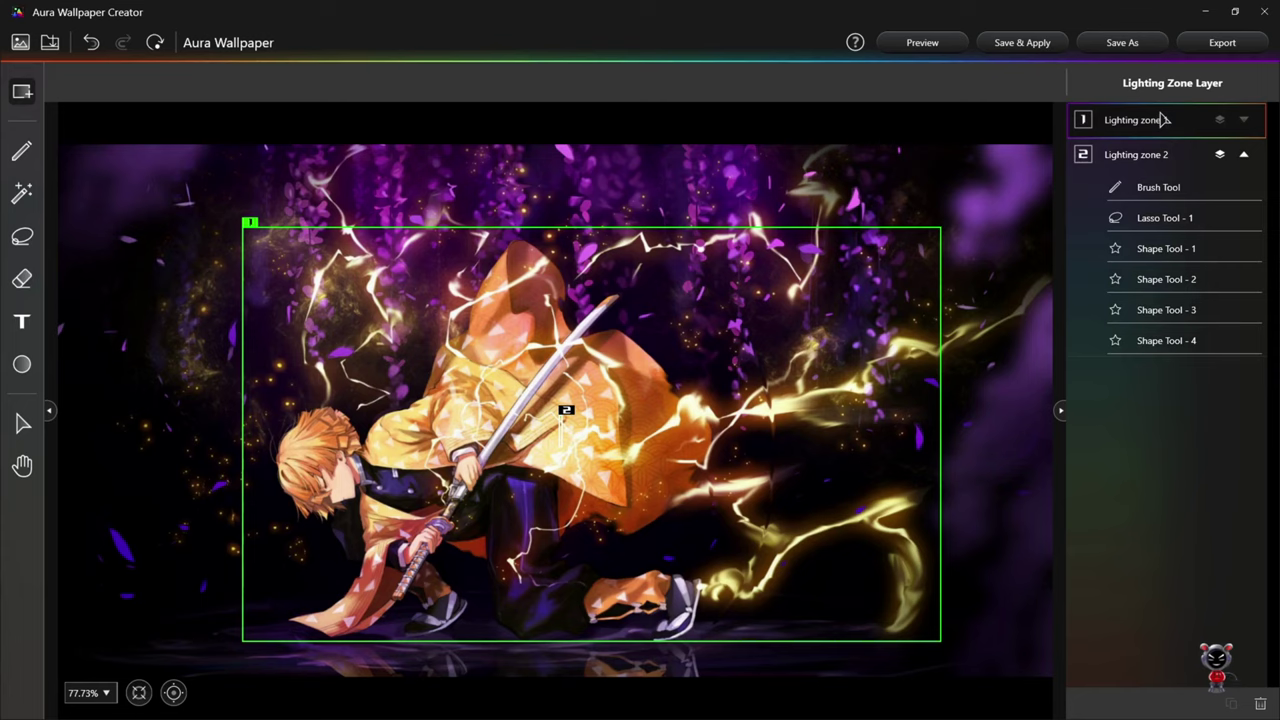
{"action": "left_click", "coordinate": [1162, 118]}
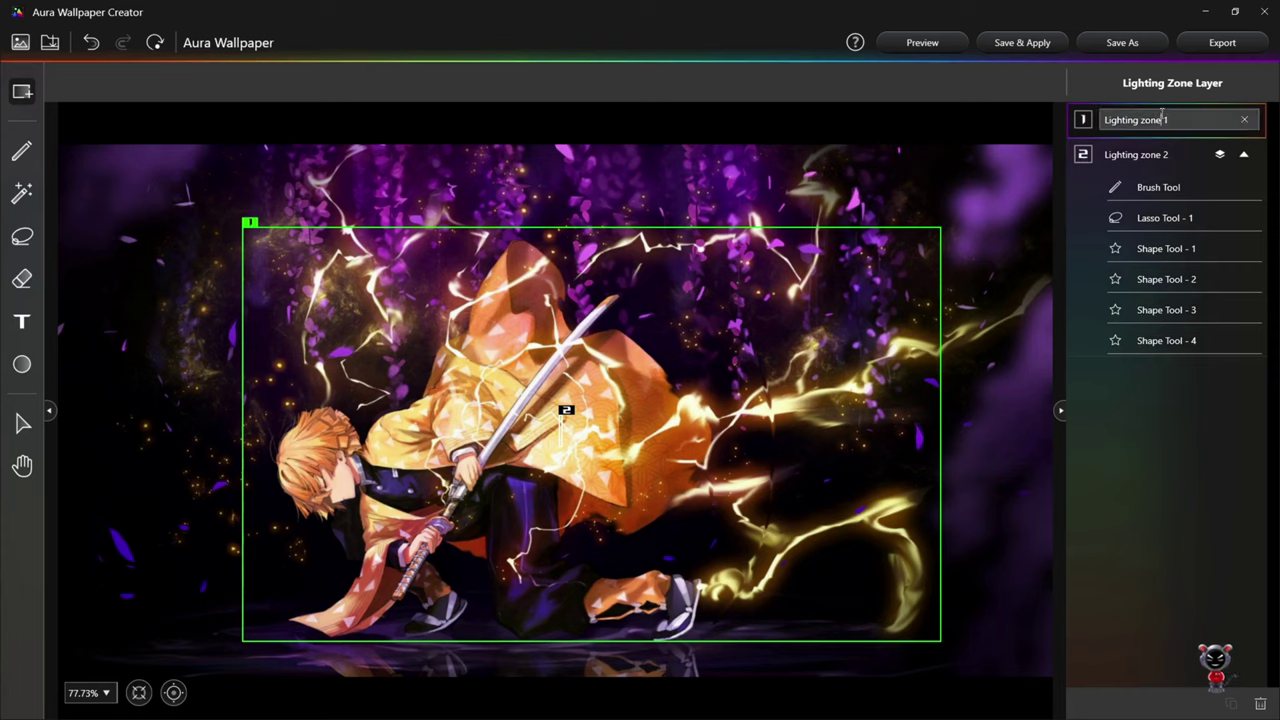
{"action": "left_click", "coordinate": [1246, 121]}
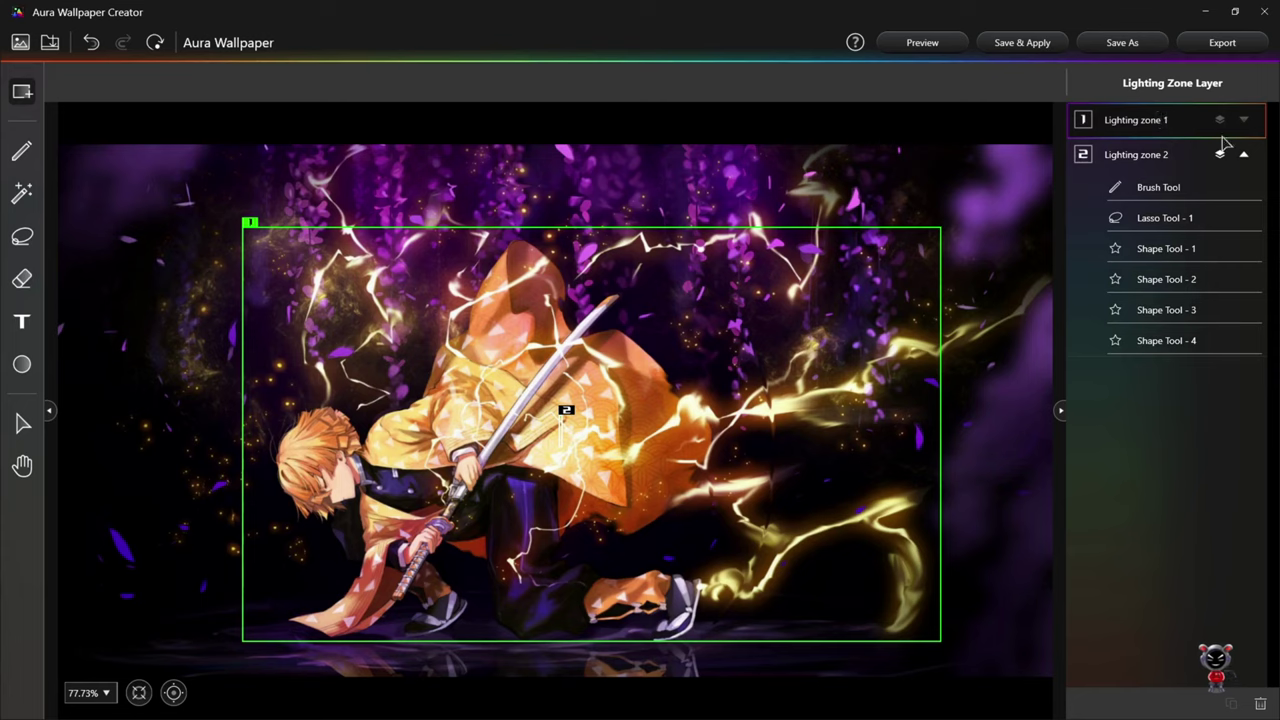
{"action": "left_click", "coordinate": [1226, 168]}
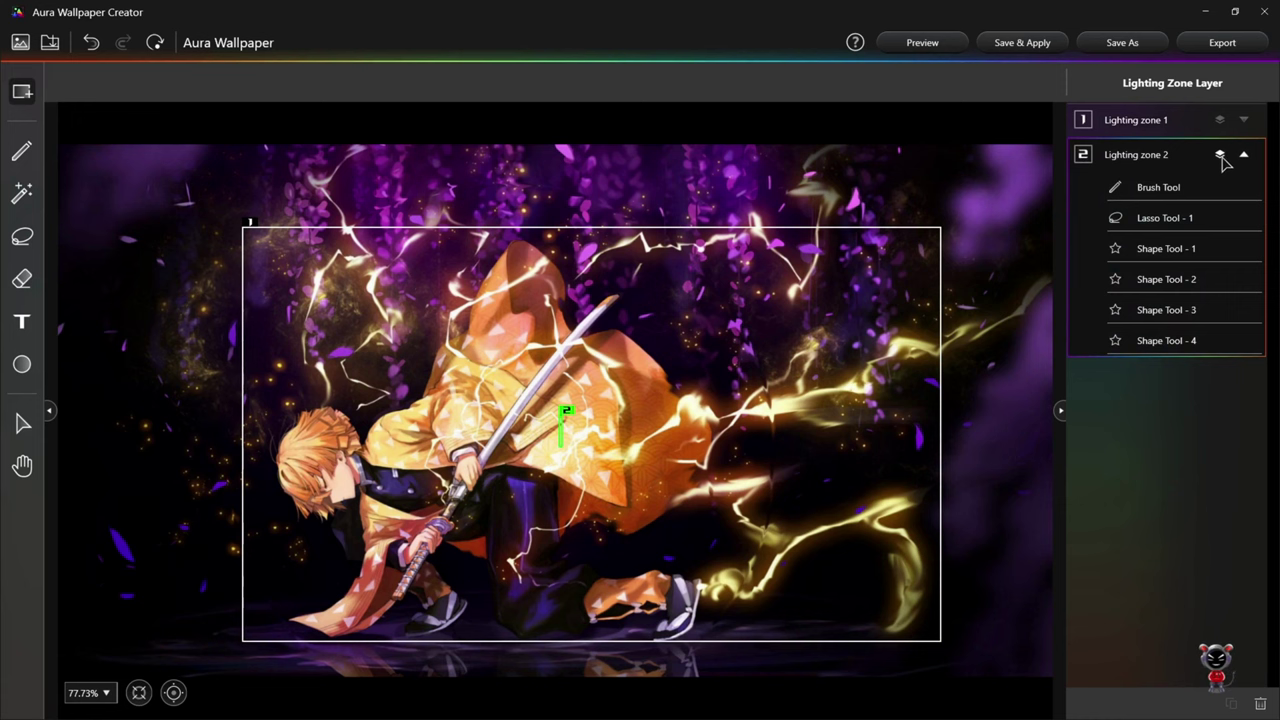
Step: Play the wallpaper preview again with Lighting zone 2 selected, and close it
{"action": "left_click", "coordinate": [943, 52]}
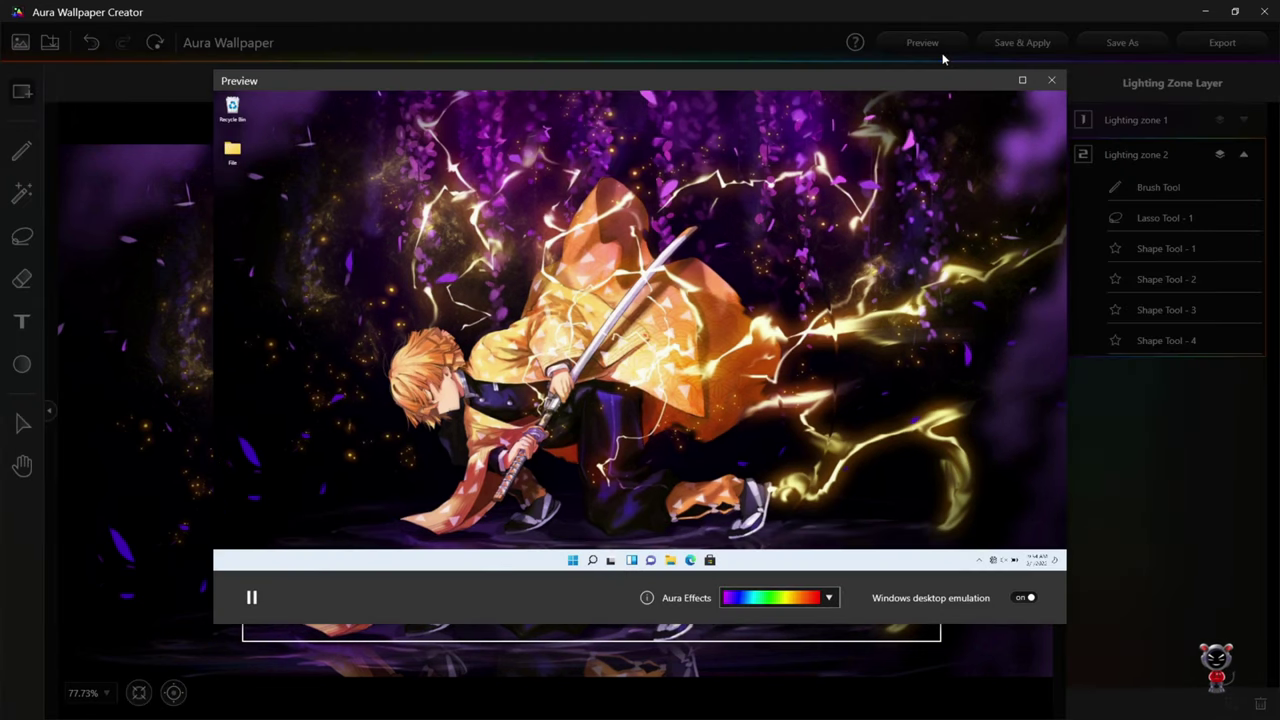
{"action": "left_click", "coordinate": [1053, 80]}
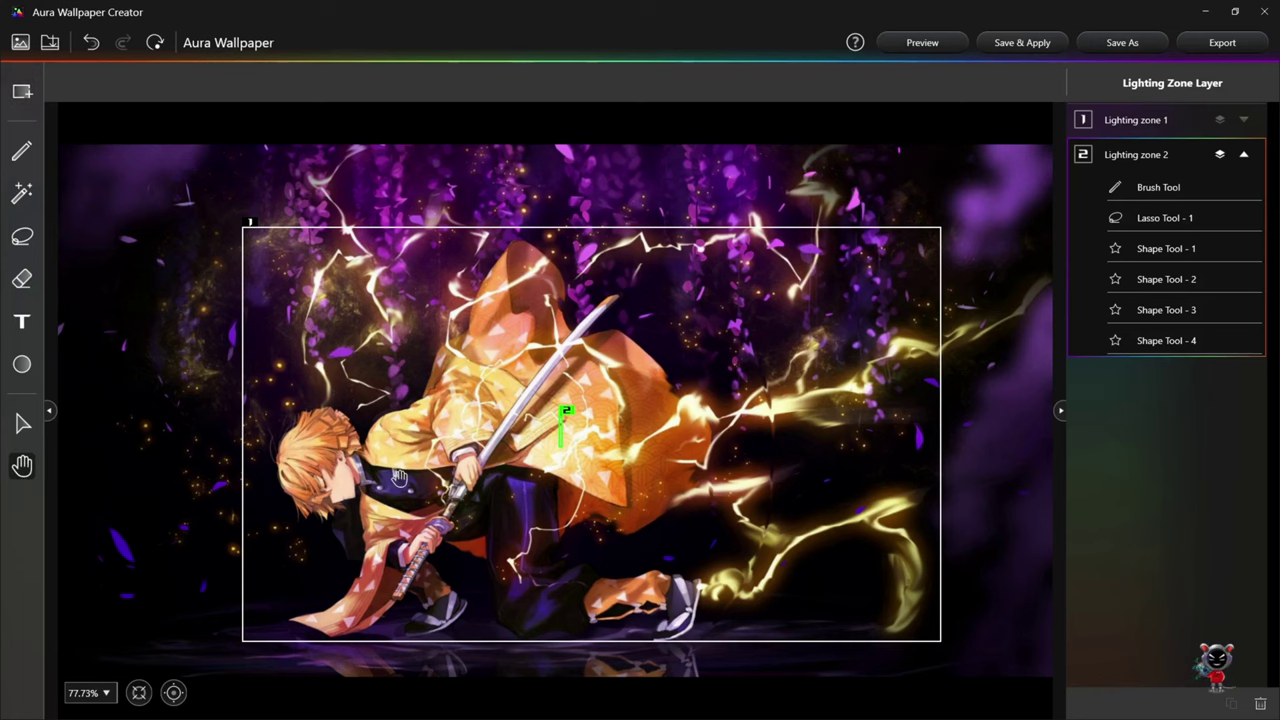
Step: Try to select the lasso area and the third star shape within Lighting zone 2
{"action": "left_click", "coordinate": [1138, 132]}
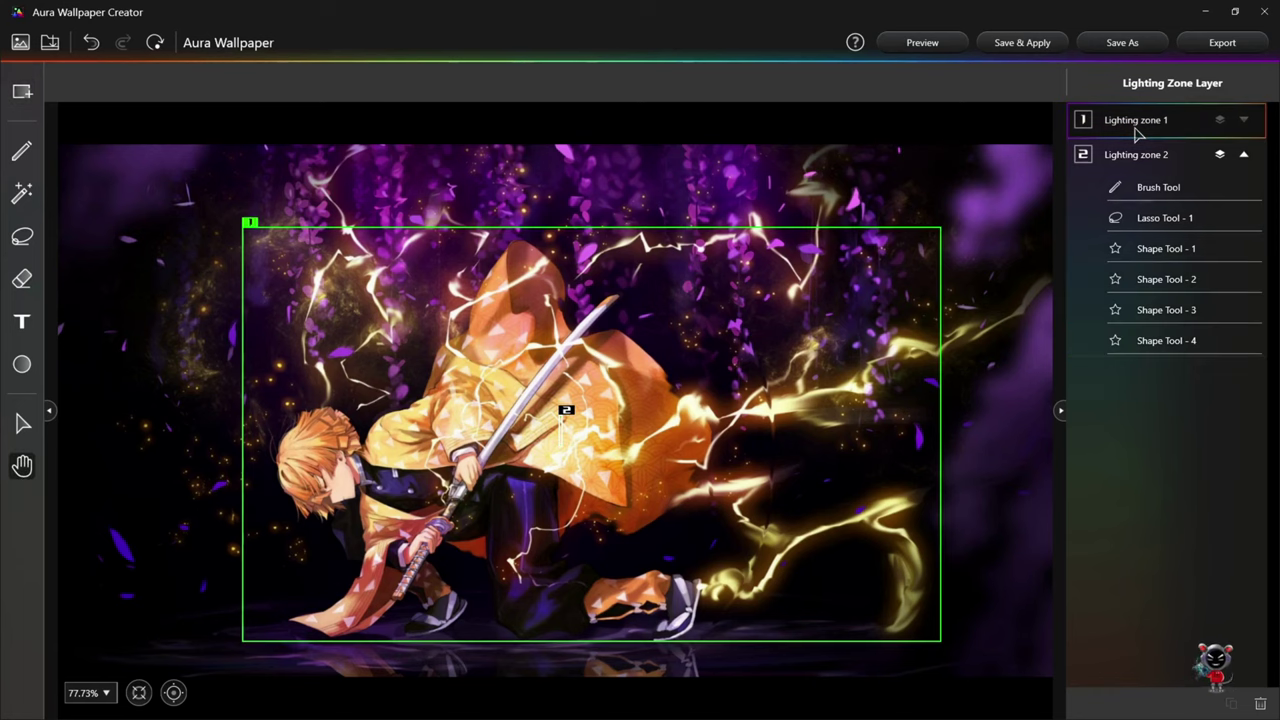
{"action": "left_click", "coordinate": [1163, 218]}
{"action": "left_click", "coordinate": [654, 421]}
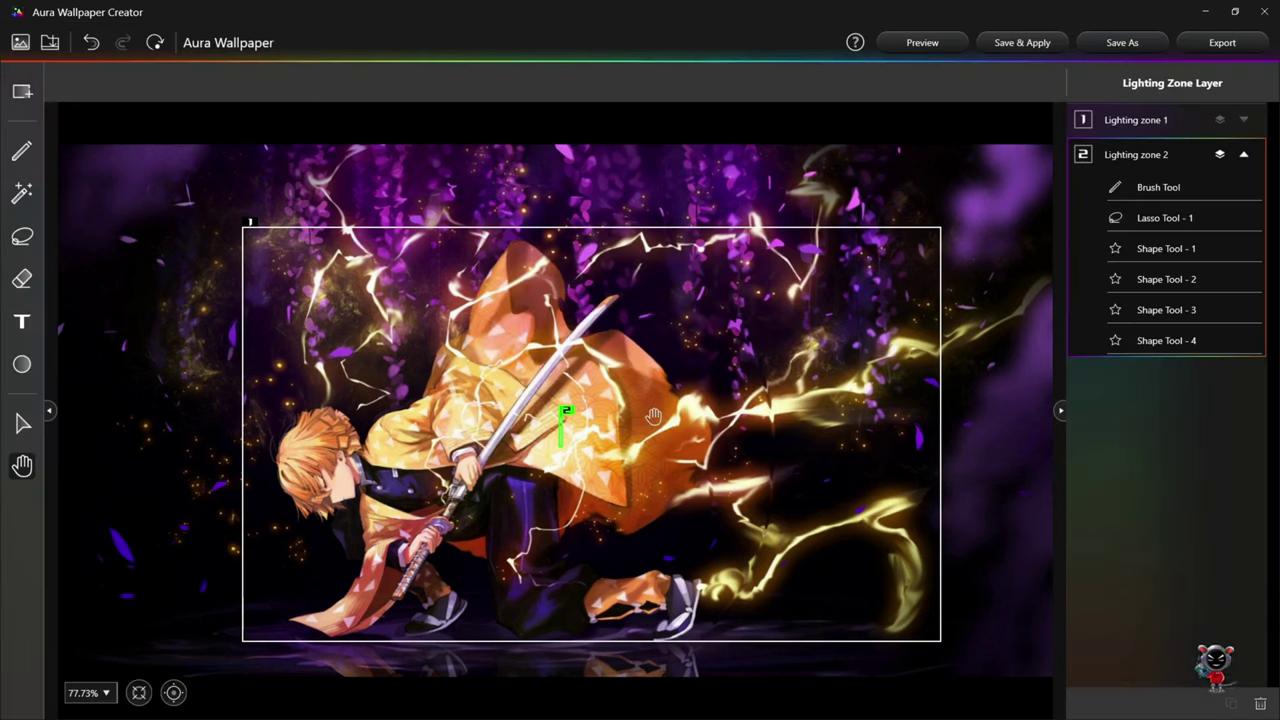
{"action": "left_click", "coordinate": [1165, 312]}
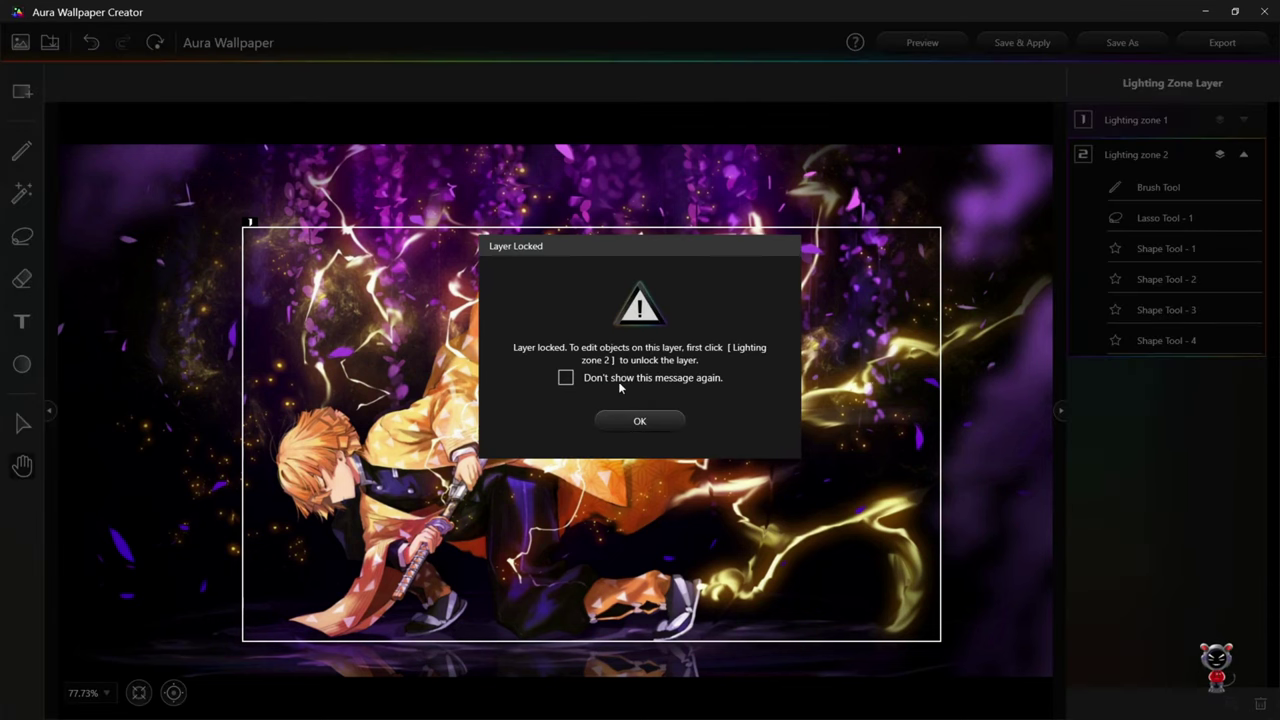
{"action": "left_click", "coordinate": [634, 422]}
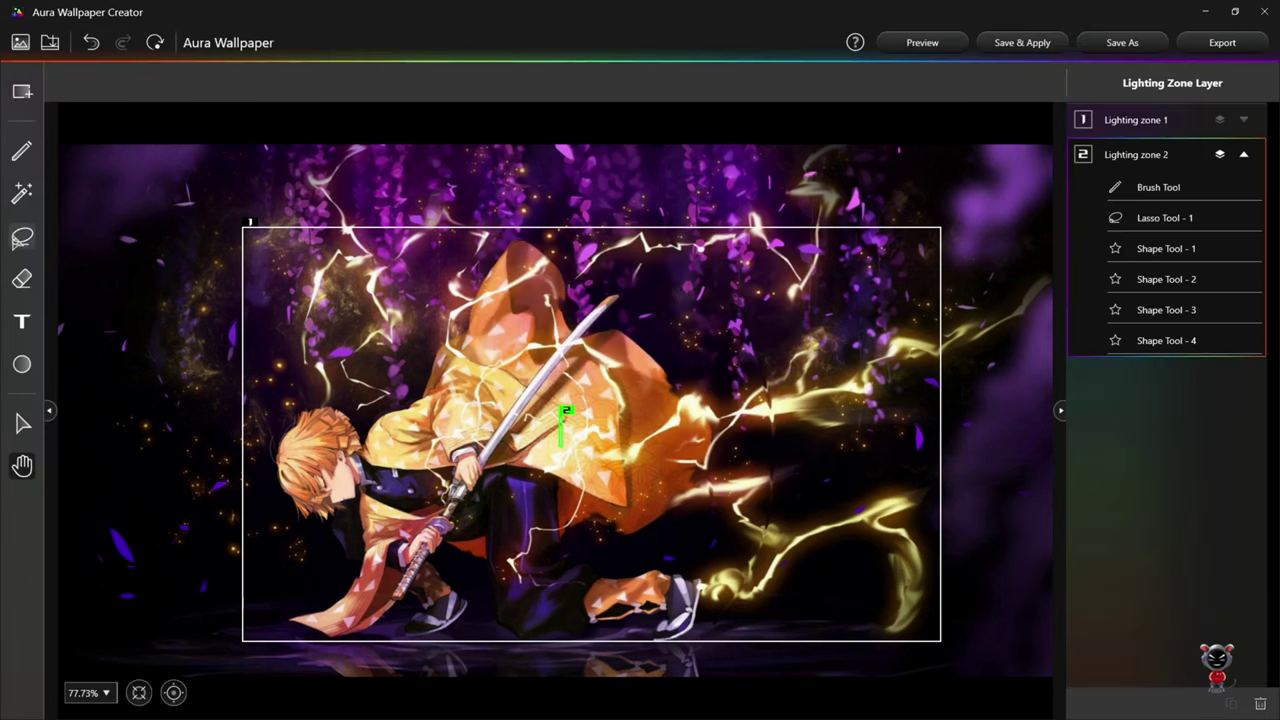
Step: Switch to the magic wand, check the lighting effects in the wallpaper preview, and close it
{"action": "left_click", "coordinate": [18, 197]}
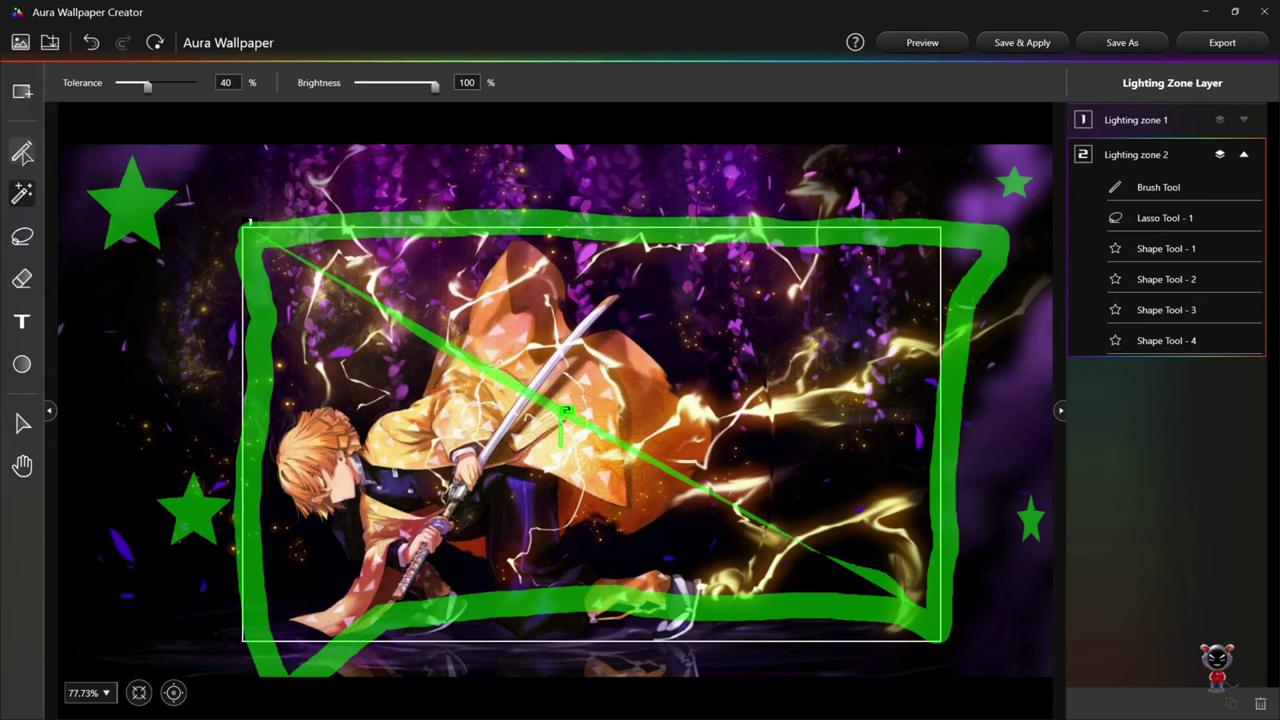
{"action": "left_click", "coordinate": [926, 43]}
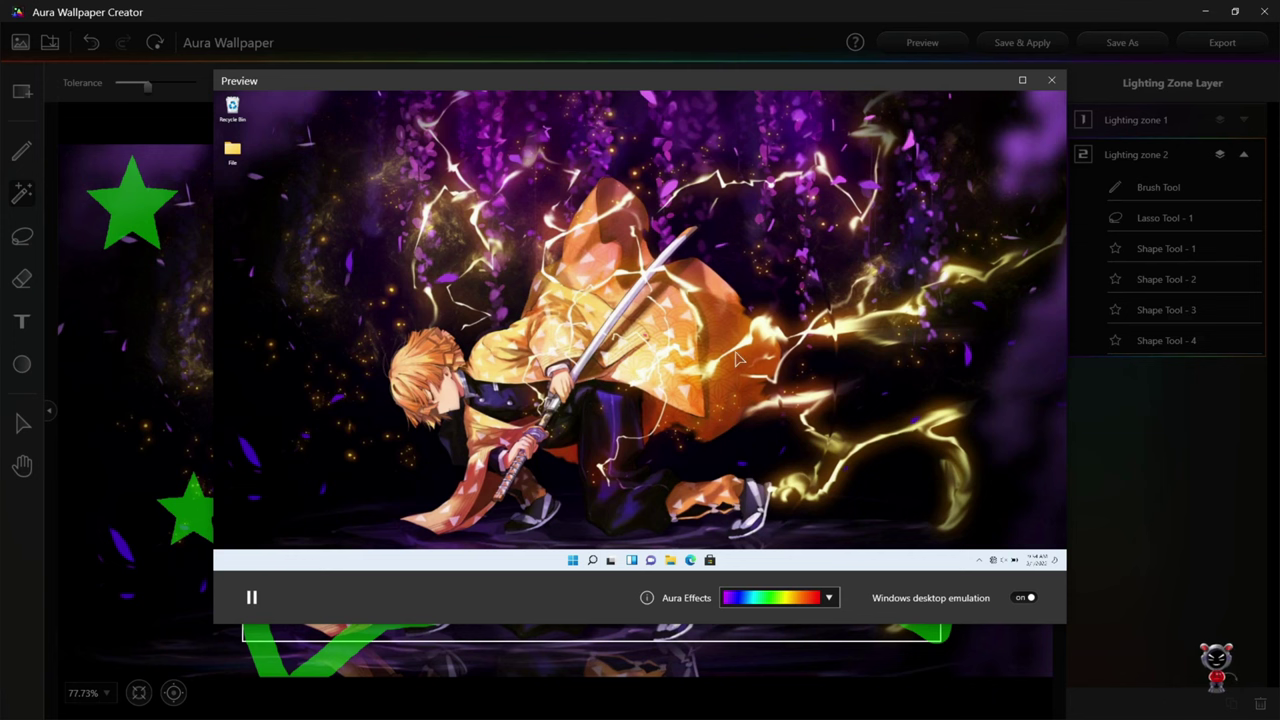
{"action": "left_click", "coordinate": [1051, 81]}
Step: Brush a short unfeathered stroke above the painted frame, and two strokes at 67% feather, above the frame and near the image's left edge
{"action": "left_click", "coordinate": [21, 152]}
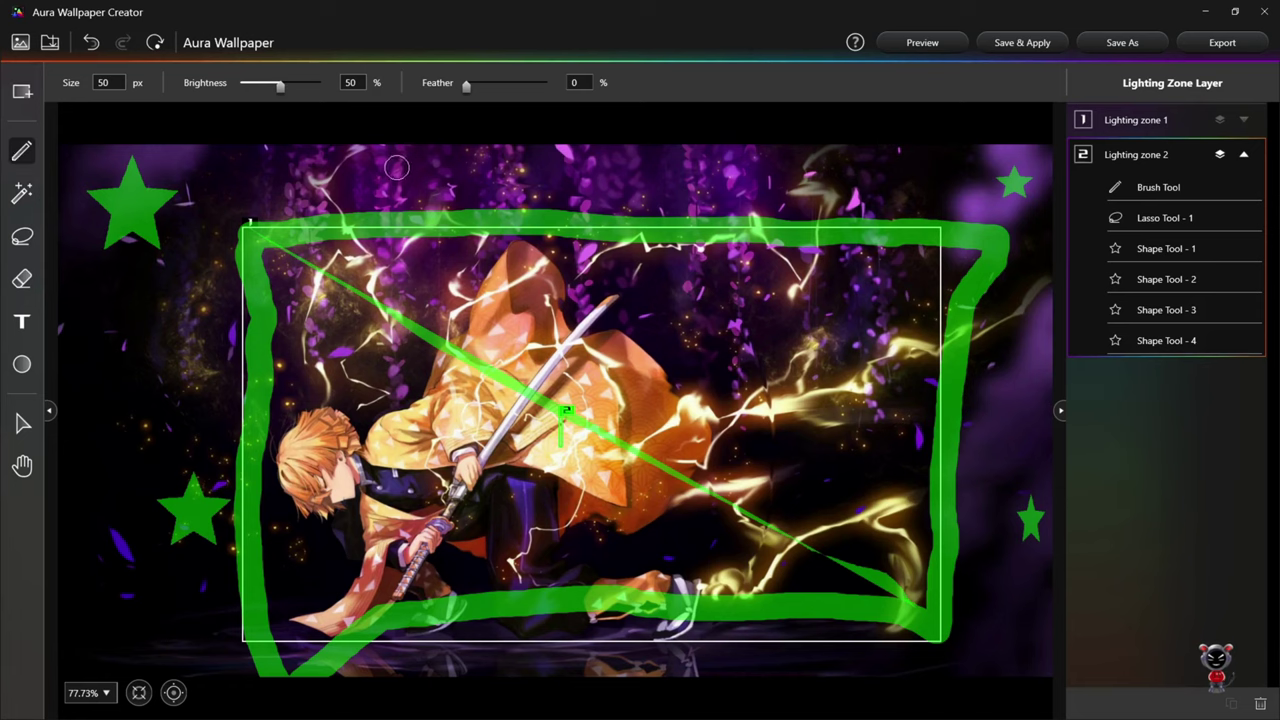
{"action": "left_click_drag", "start_coordinate": [396, 168], "coordinate": [419, 168]}
{"action": "left_click_drag", "start_coordinate": [466, 86], "coordinate": [520, 86]}
{"action": "left_click_drag", "start_coordinate": [603, 174], "coordinate": [719, 172]}
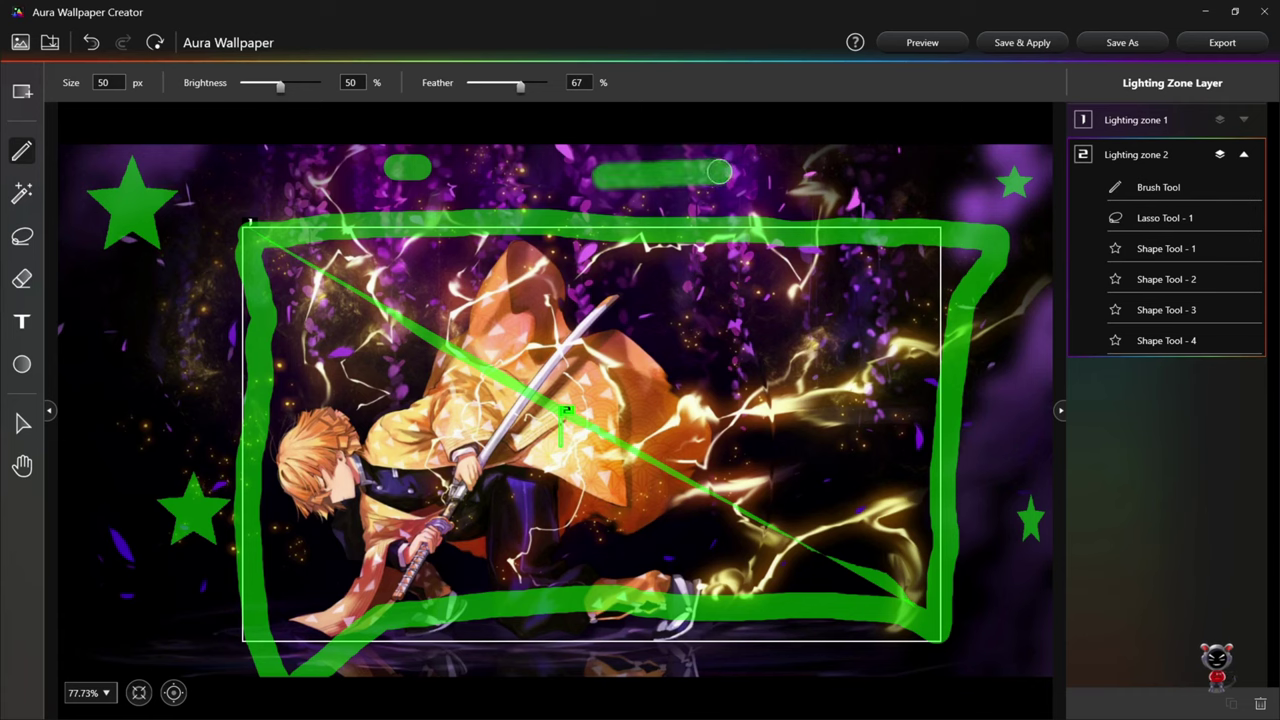
{"action": "left_click_drag", "start_coordinate": [108, 334], "coordinate": [100, 399]}
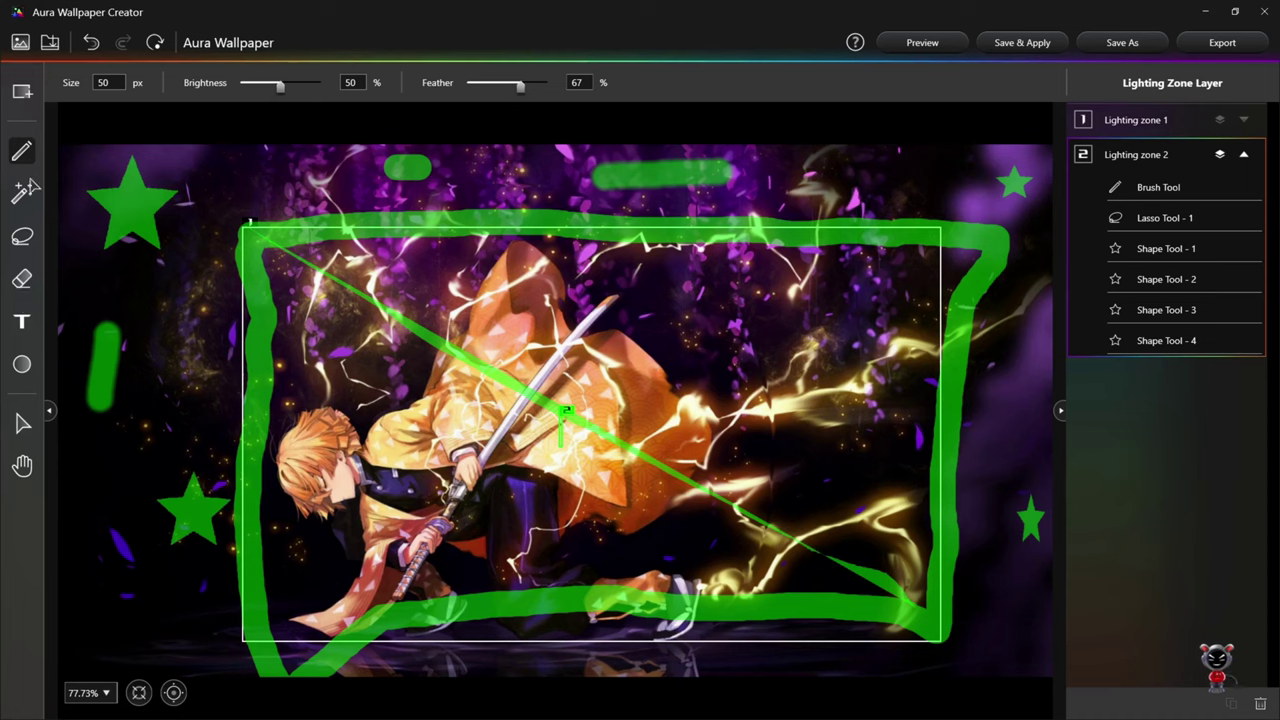
Step: Add a first name as 50 pt Agency FB text at 50% brightness above the painted frame
{"action": "left_click", "coordinate": [22, 321]}
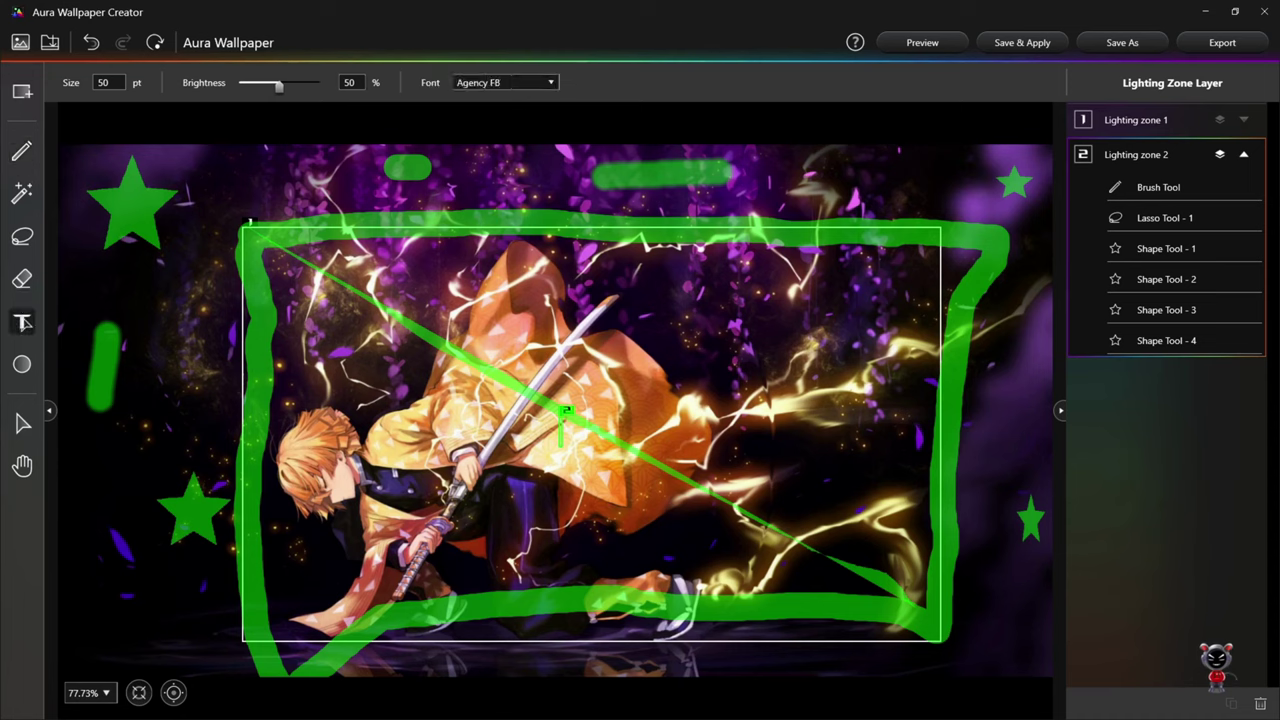
{"action": "left_click", "coordinate": [312, 192]}
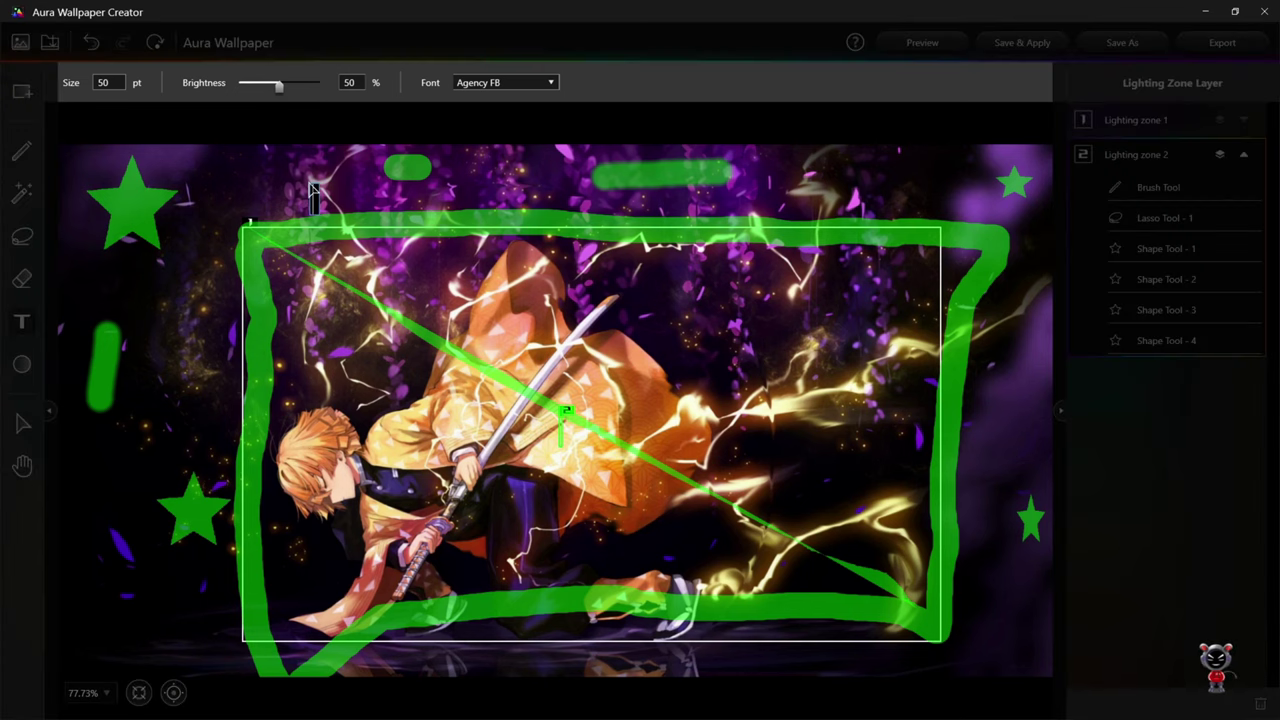
{"action": "type", "text": "Ayudh"}
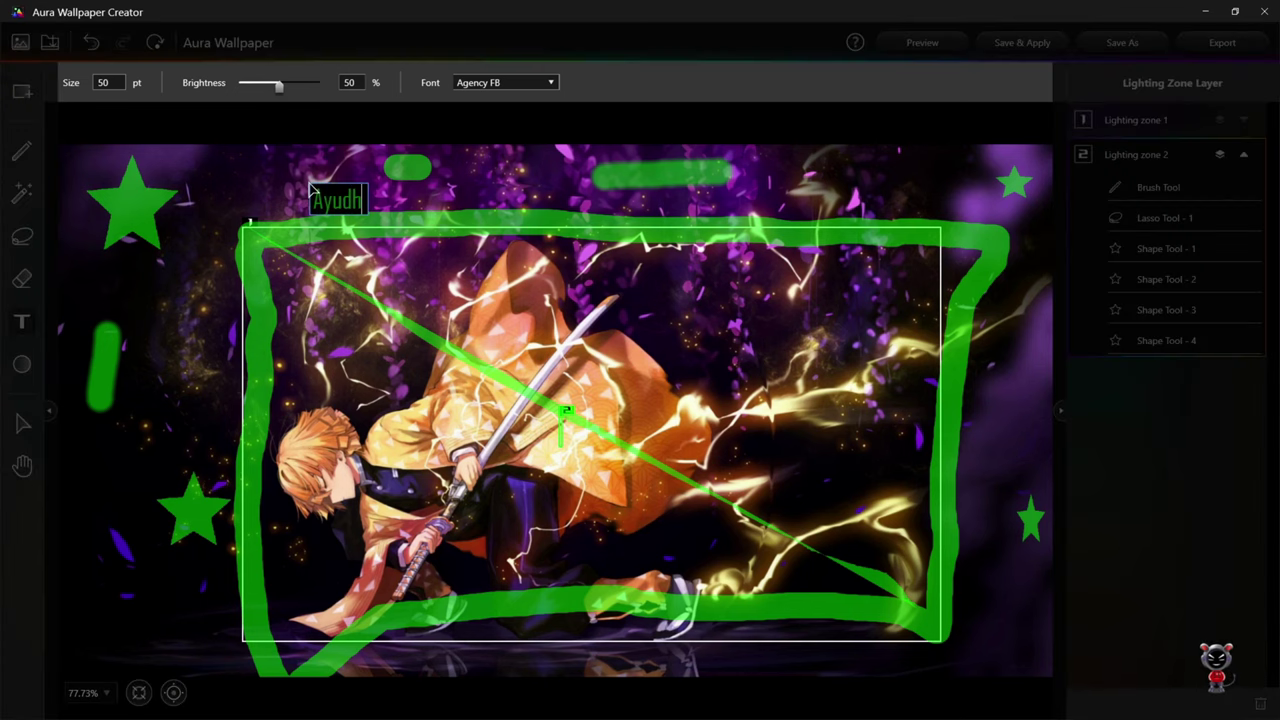
{"action": "key", "text": "Return"}
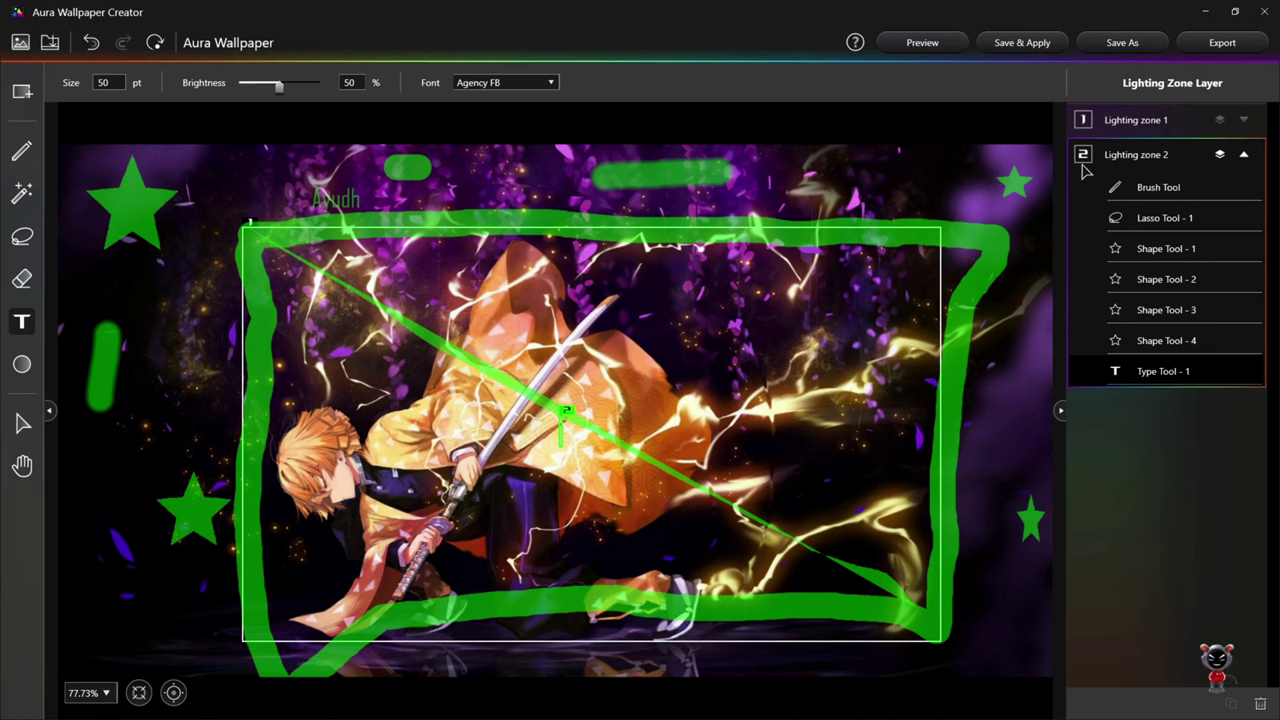
Step: Select Lighting zone 1 and delete it
{"action": "left_click", "coordinate": [1086, 120]}
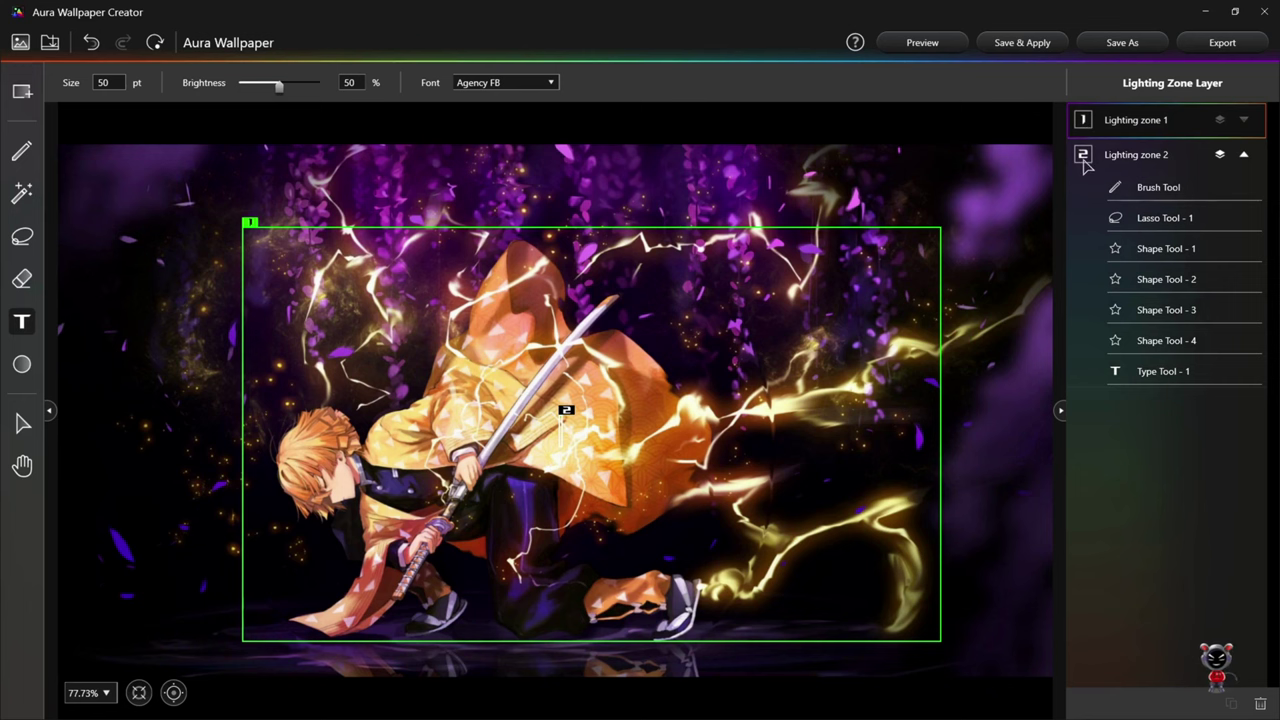
{"action": "left_click", "coordinate": [1086, 160]}
{"action": "right_click", "coordinate": [1177, 124]}
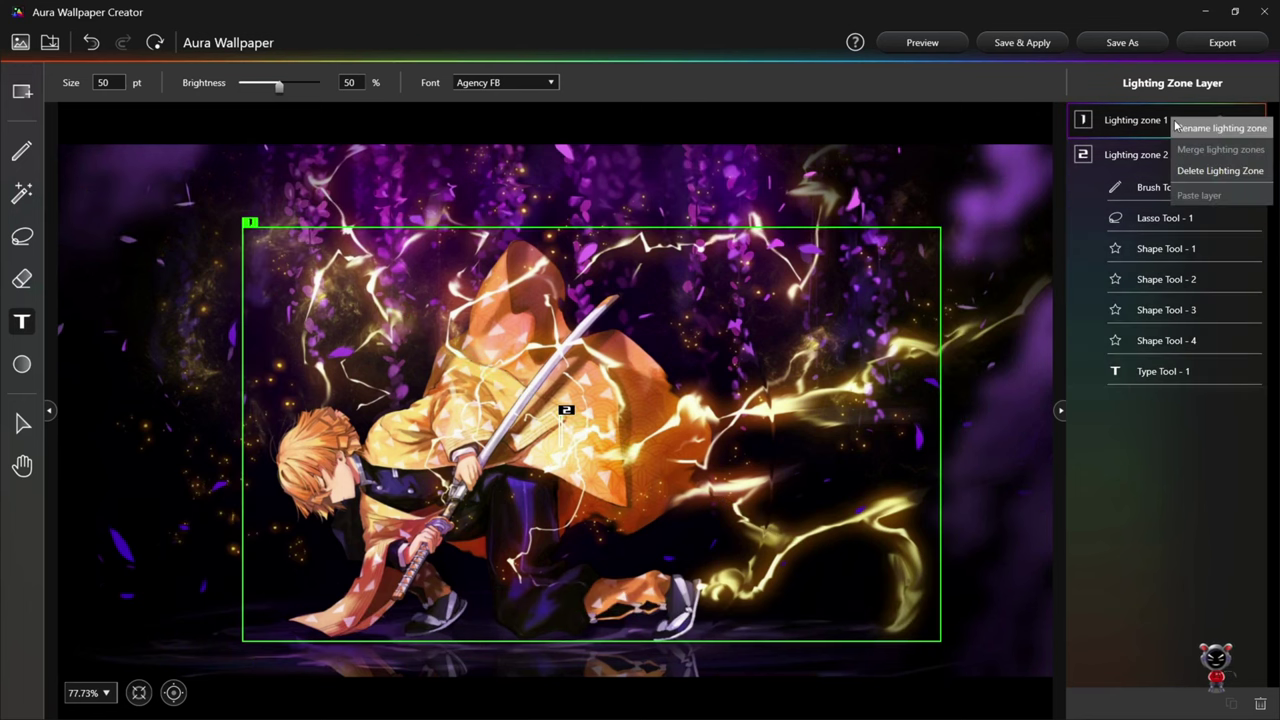
{"action": "left_click", "coordinate": [1193, 172]}
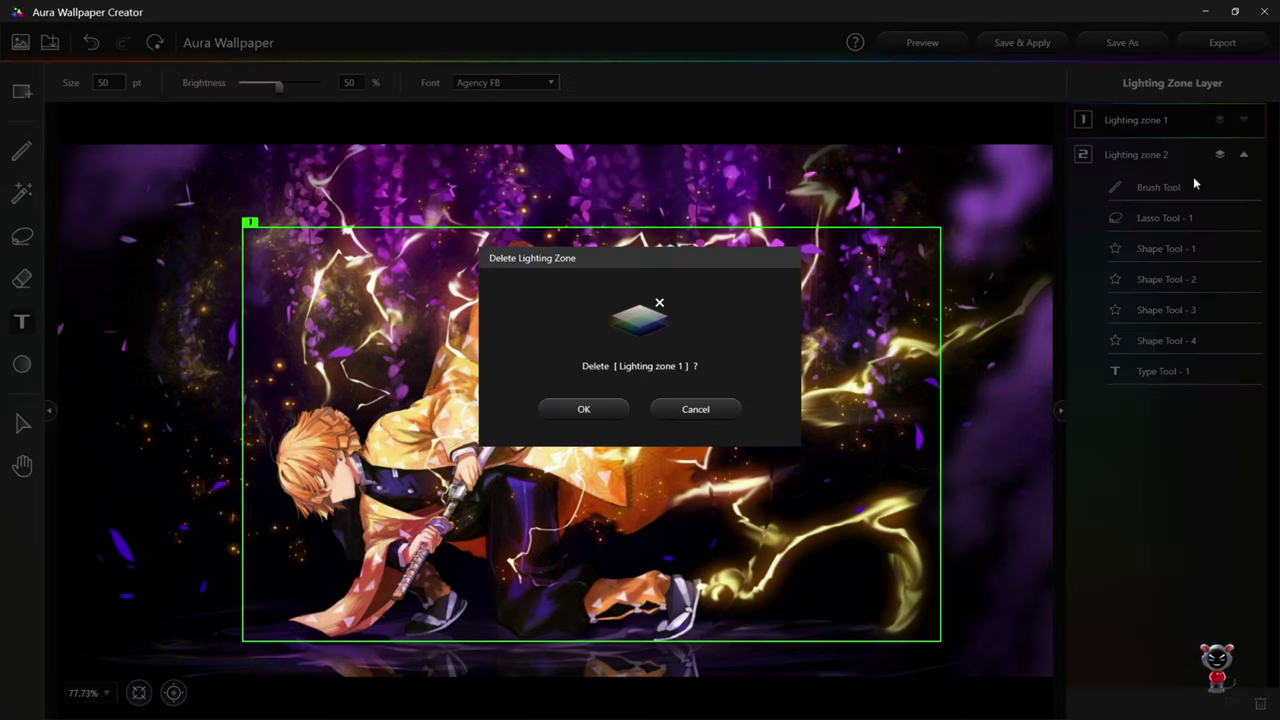
{"action": "left_click", "coordinate": [590, 409]}
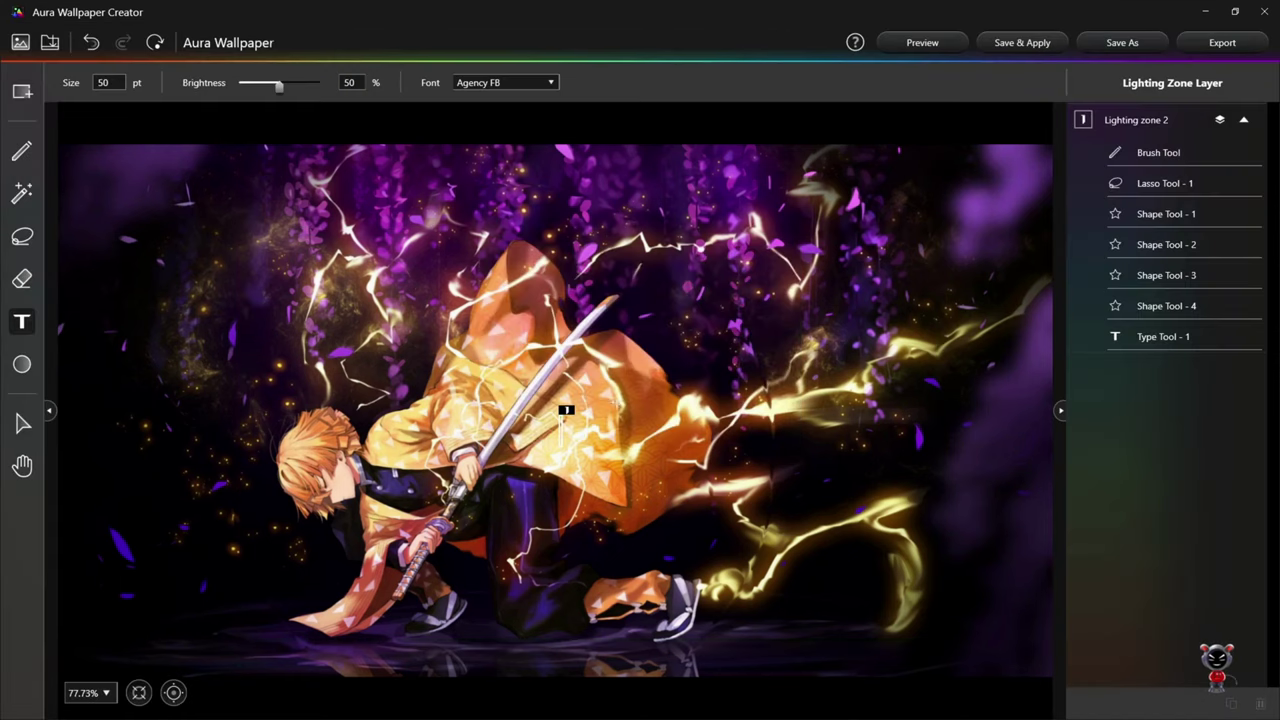
Step: Select the remaining Lighting zone 2, check its effects in the wallpaper preview, and close the preview
{"action": "left_click", "coordinate": [1132, 124]}
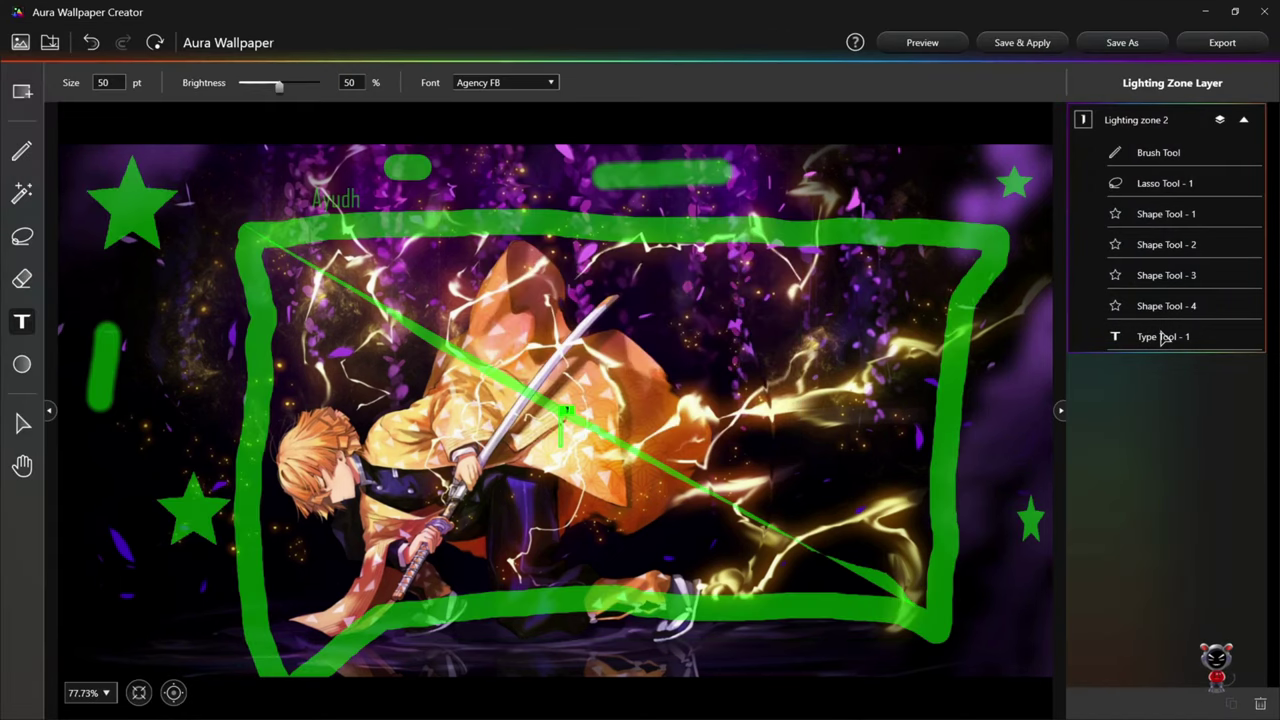
{"action": "left_click", "coordinate": [922, 43]}
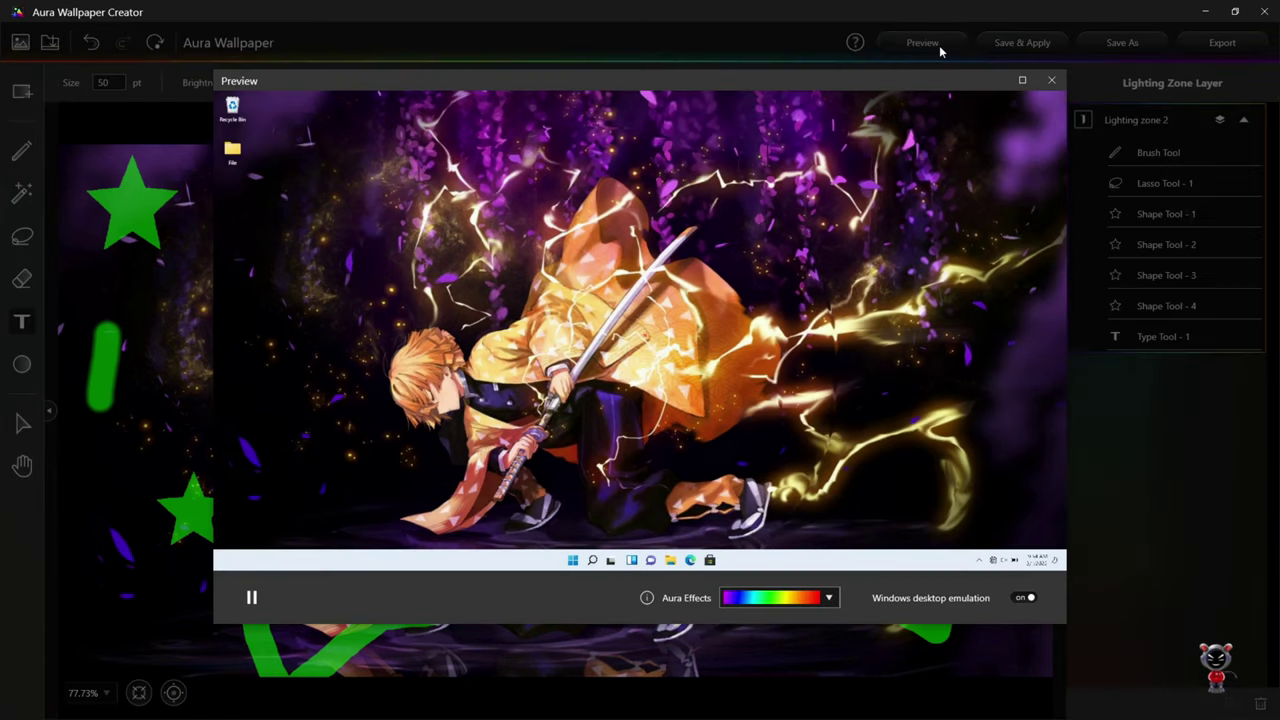
{"action": "left_click", "coordinate": [1053, 80]}
{"action": "left_click", "coordinate": [490, 85]}
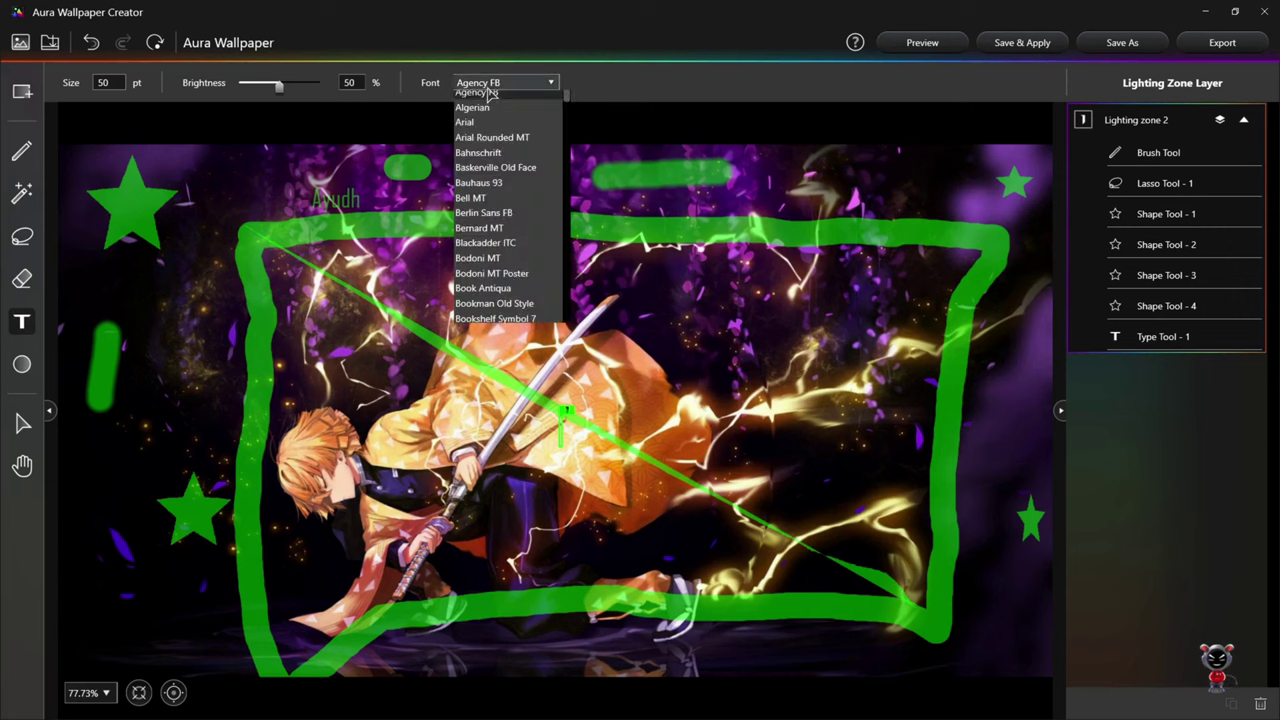
{"action": "scroll", "coordinate": [496, 278], "scroll_direction": "down", "scroll_amount": 20}
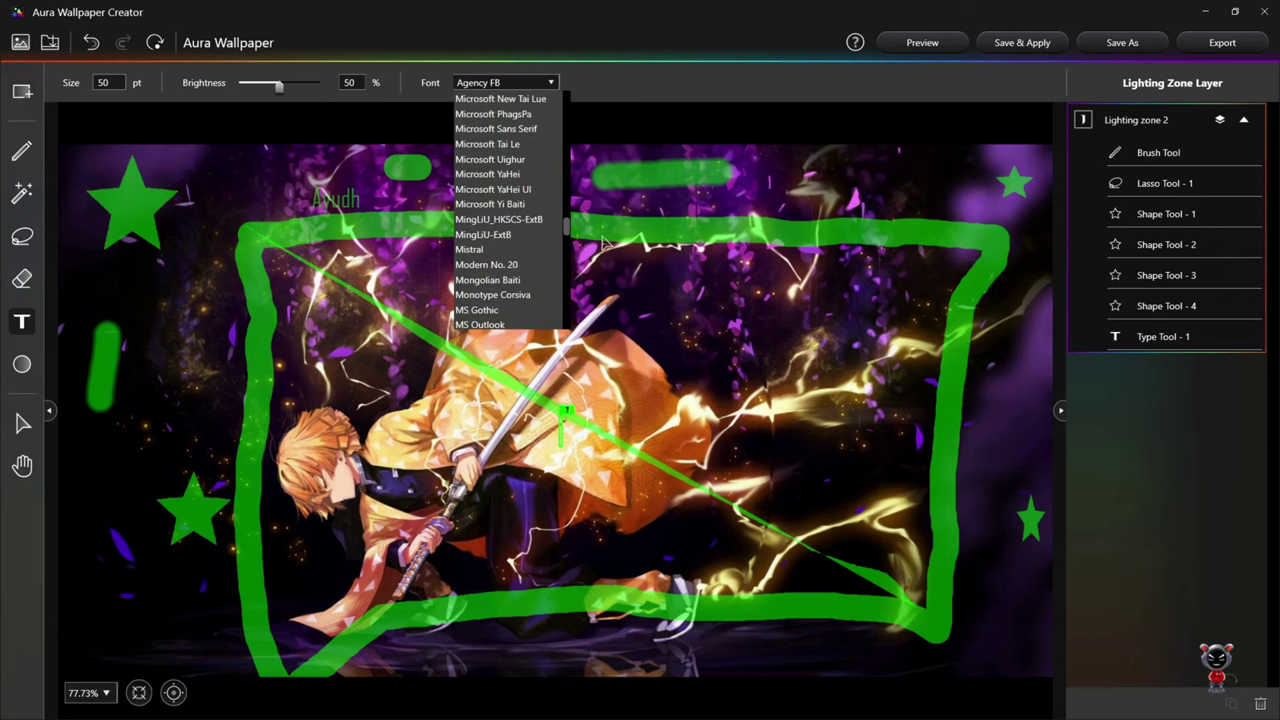
{"action": "left_click", "coordinate": [757, 148]}
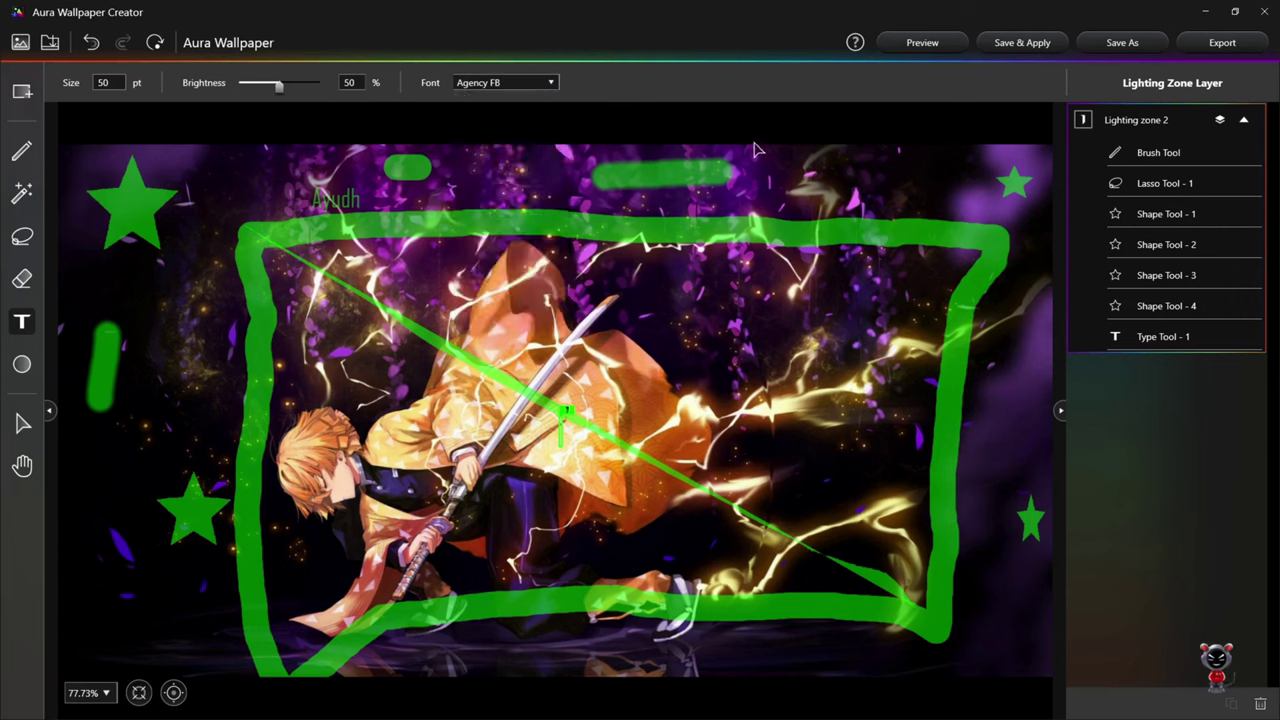
{"action": "double_click", "coordinate": [1100, 122]}
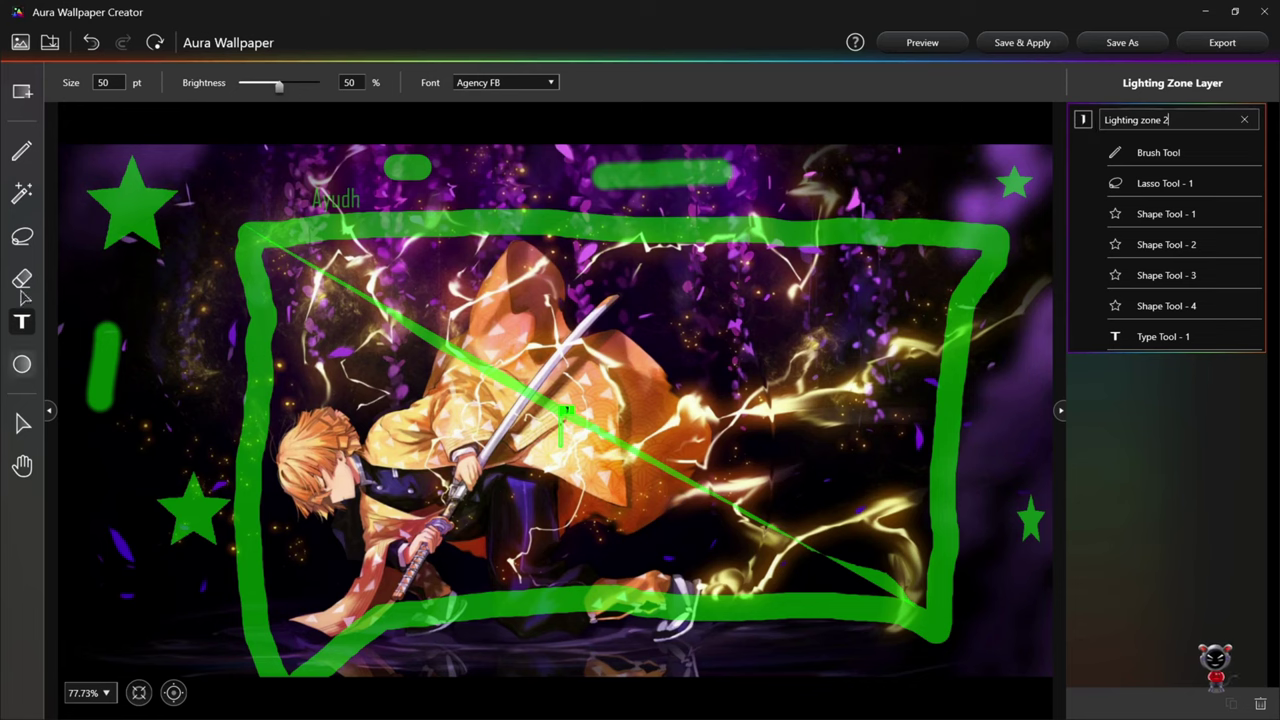
Step: Clear all changes and draw a new lighting zone covering the whole image
{"action": "left_click", "coordinate": [154, 44]}
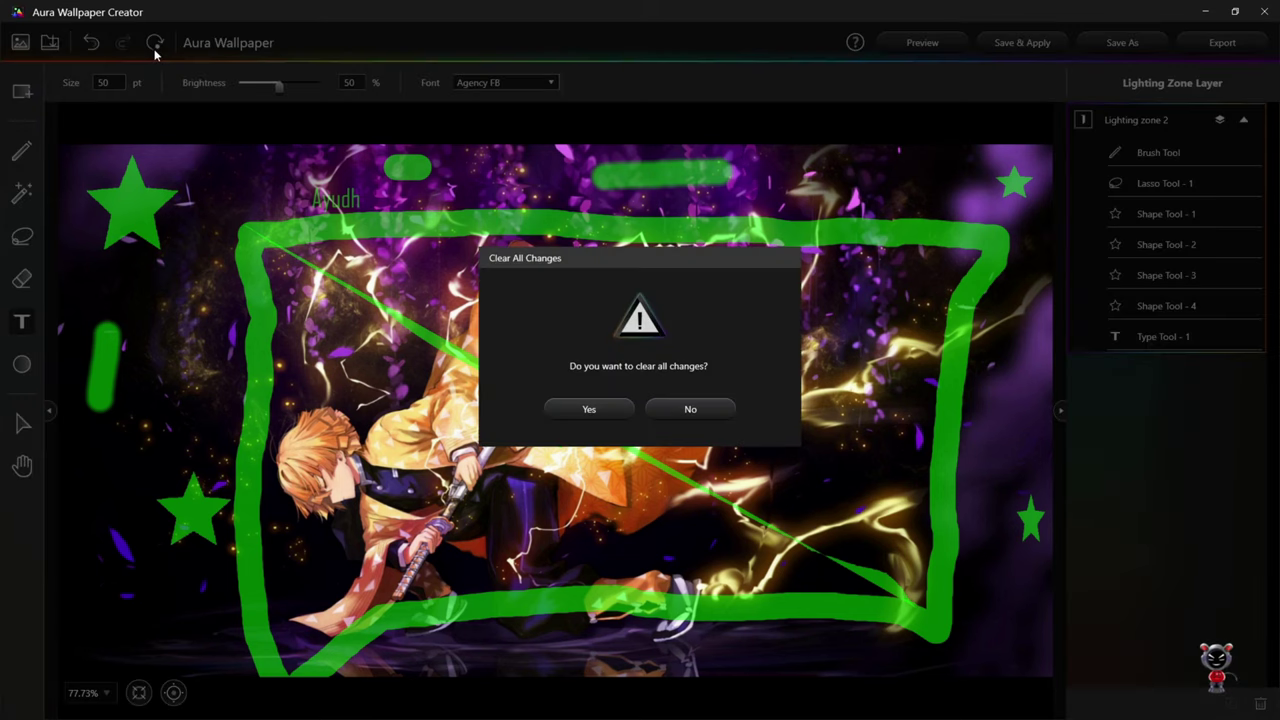
{"action": "left_click", "coordinate": [620, 416]}
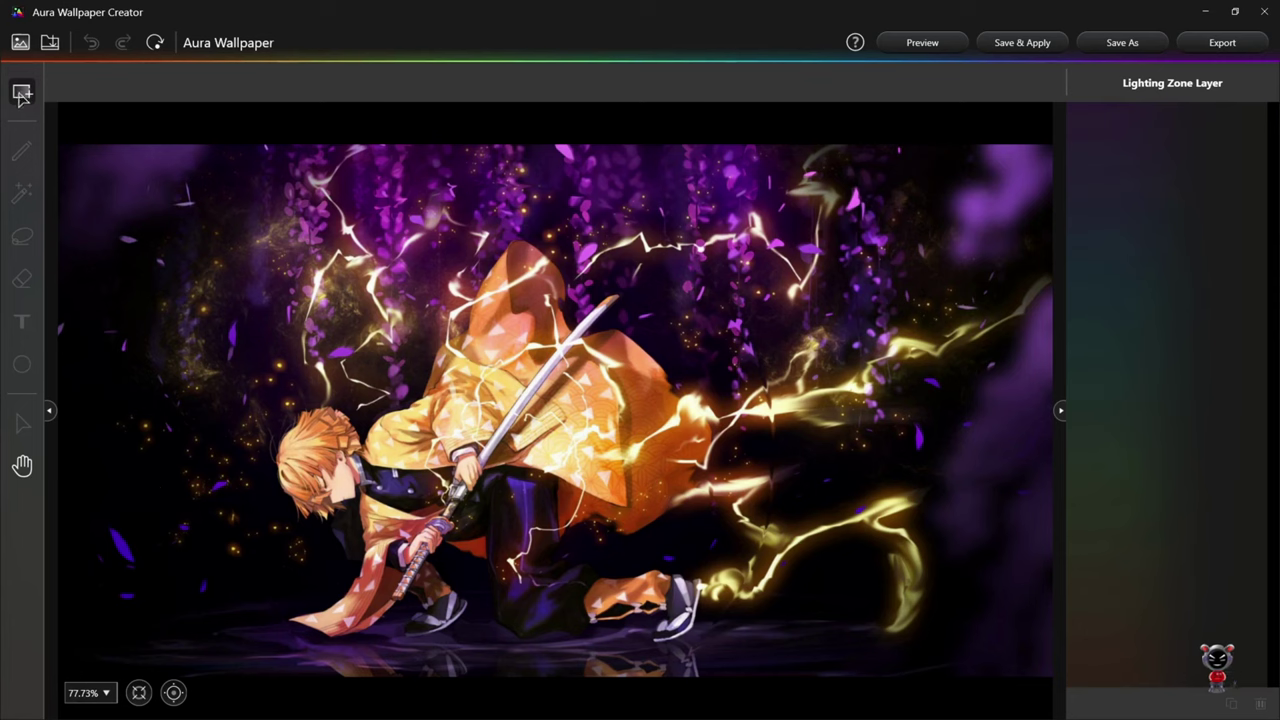
{"action": "left_click", "coordinate": [22, 93]}
{"action": "left_click_drag", "start_coordinate": [64, 146], "coordinate": [1113, 712]}
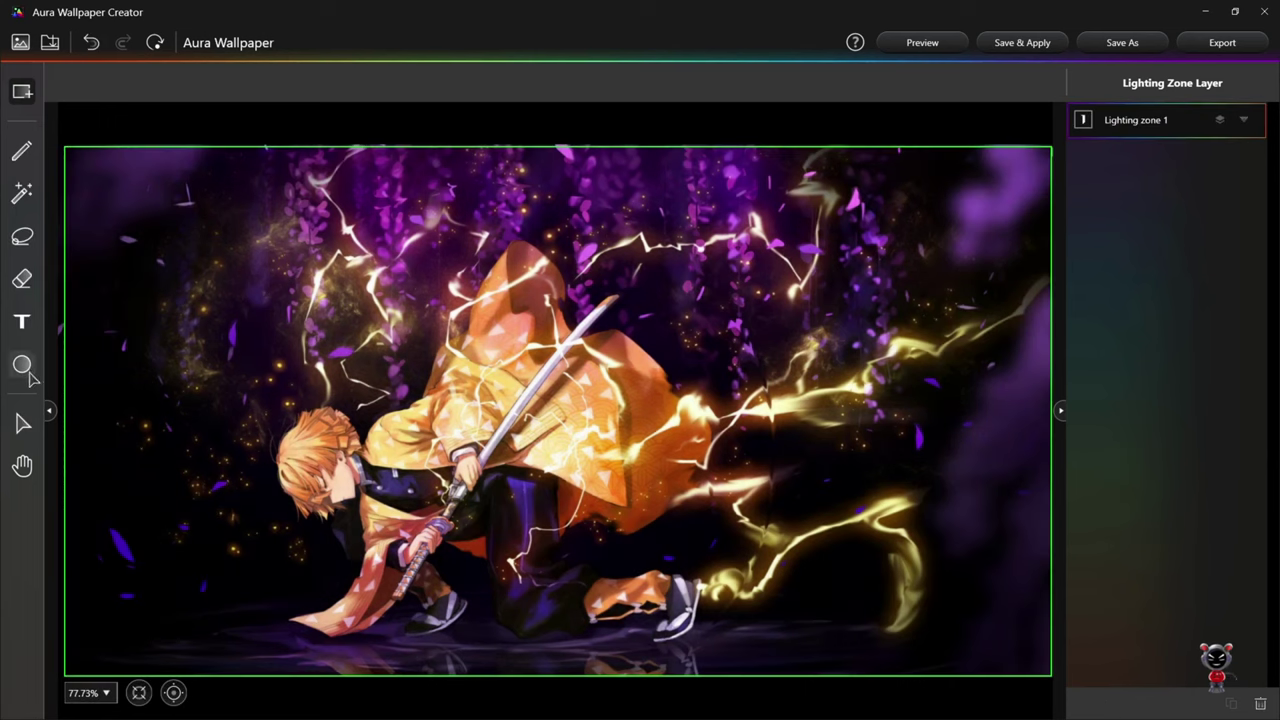
Step: Add four circles near the image's corners and a rectangle over the character's head, all at 50% brightness
{"action": "left_click", "coordinate": [22, 366]}
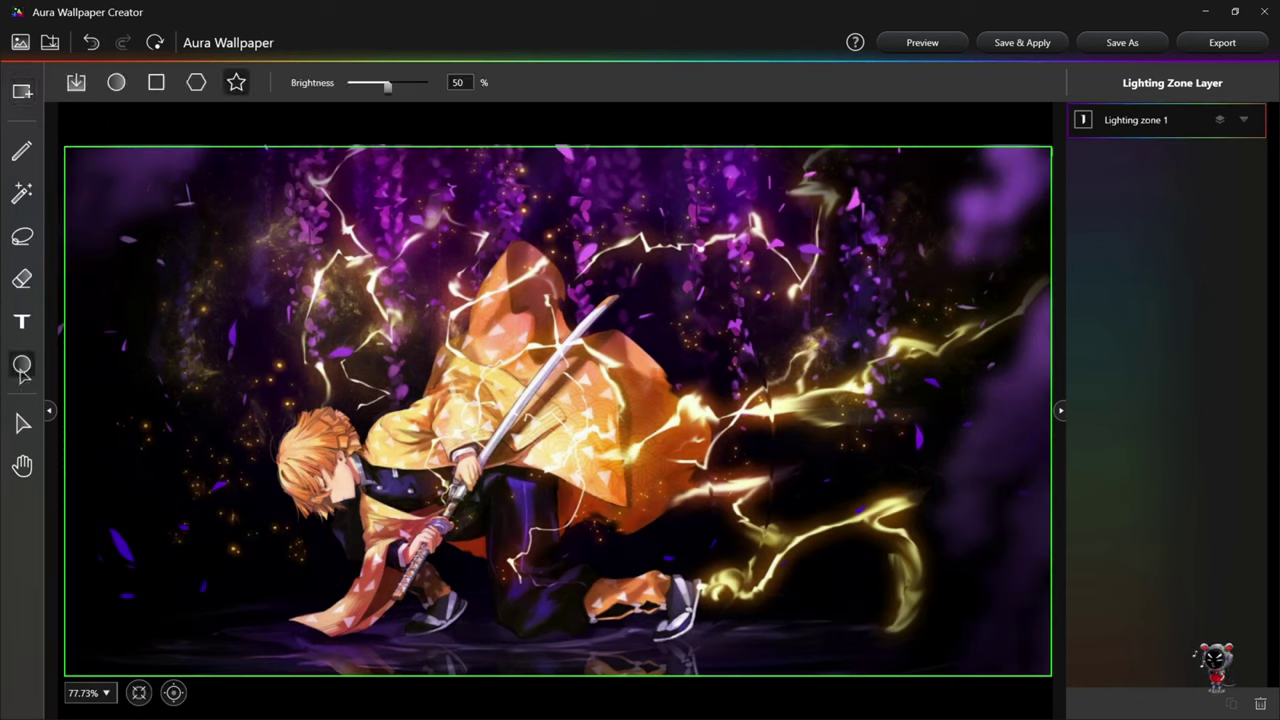
{"action": "left_click", "coordinate": [115, 84]}
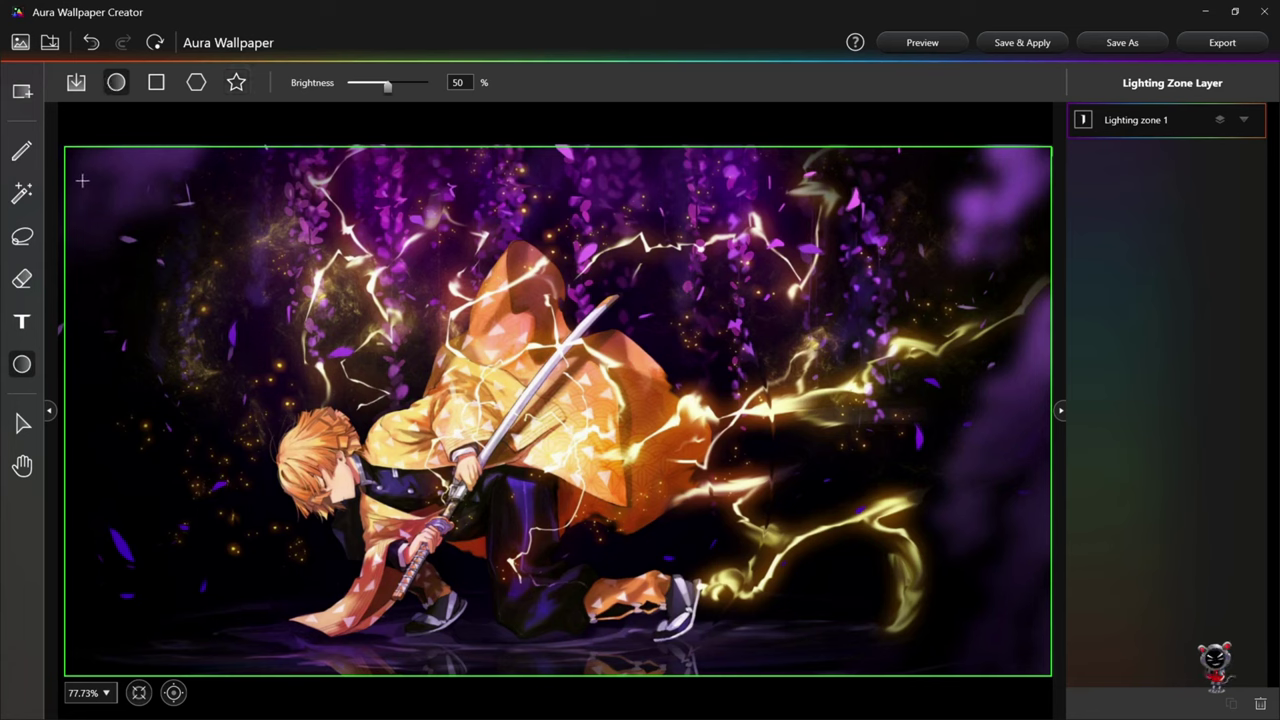
{"action": "left_click_drag", "start_coordinate": [82, 180], "coordinate": [194, 270]}
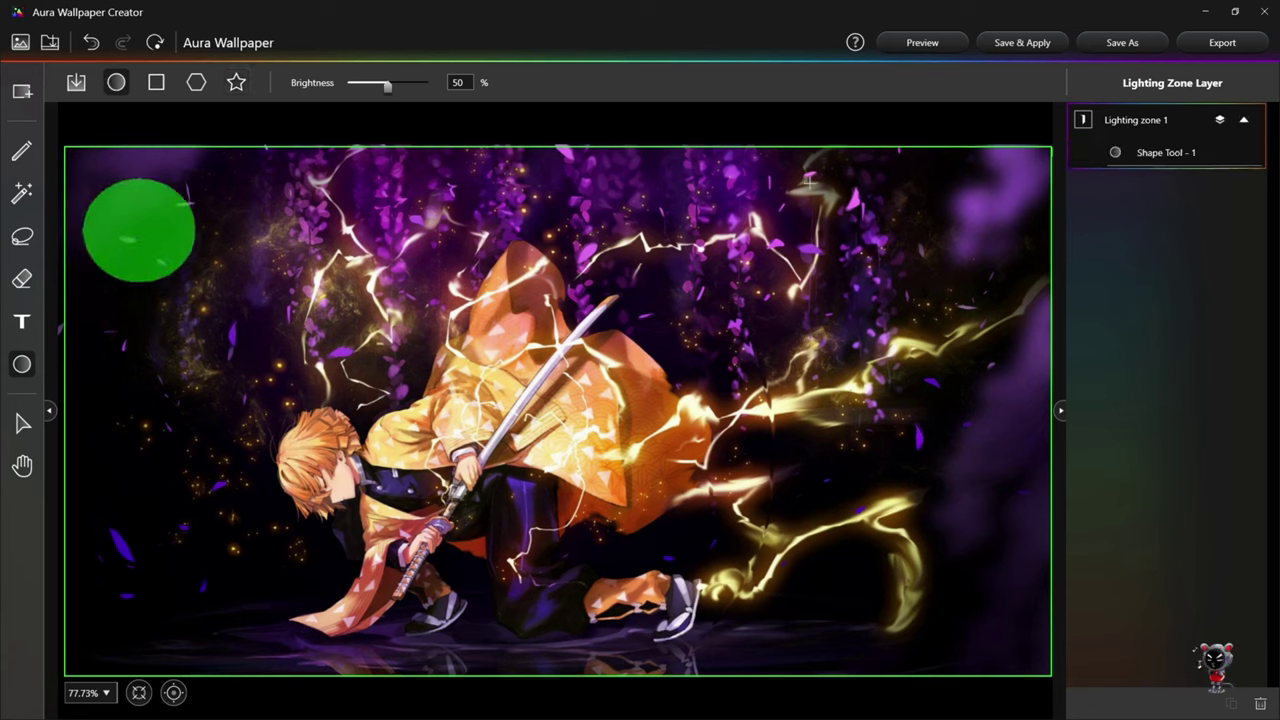
{"action": "left_click_drag", "start_coordinate": [926, 174], "coordinate": [1034, 274]}
{"action": "left_click_drag", "start_coordinate": [95, 510], "coordinate": [204, 612]}
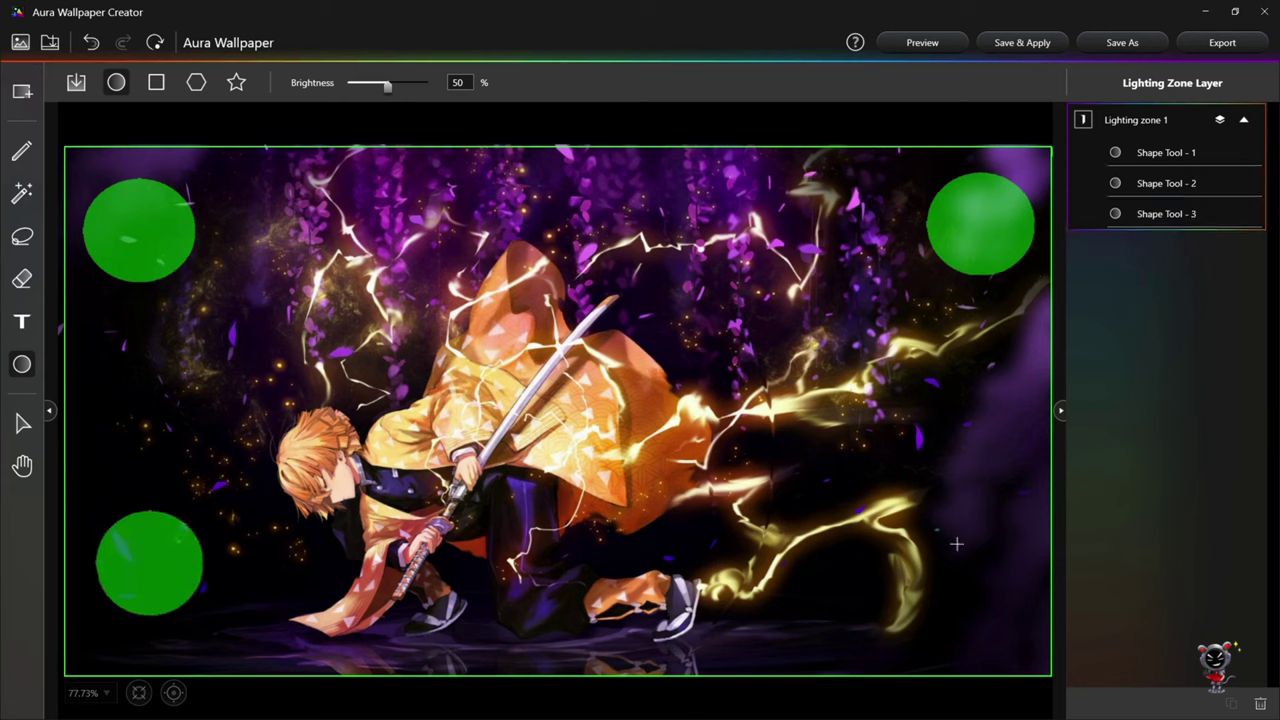
{"action": "left_click_drag", "start_coordinate": [935, 528], "coordinate": [1029, 634]}
{"action": "left_click", "coordinate": [156, 82]}
{"action": "left_click_drag", "start_coordinate": [262, 378], "coordinate": [382, 532]}
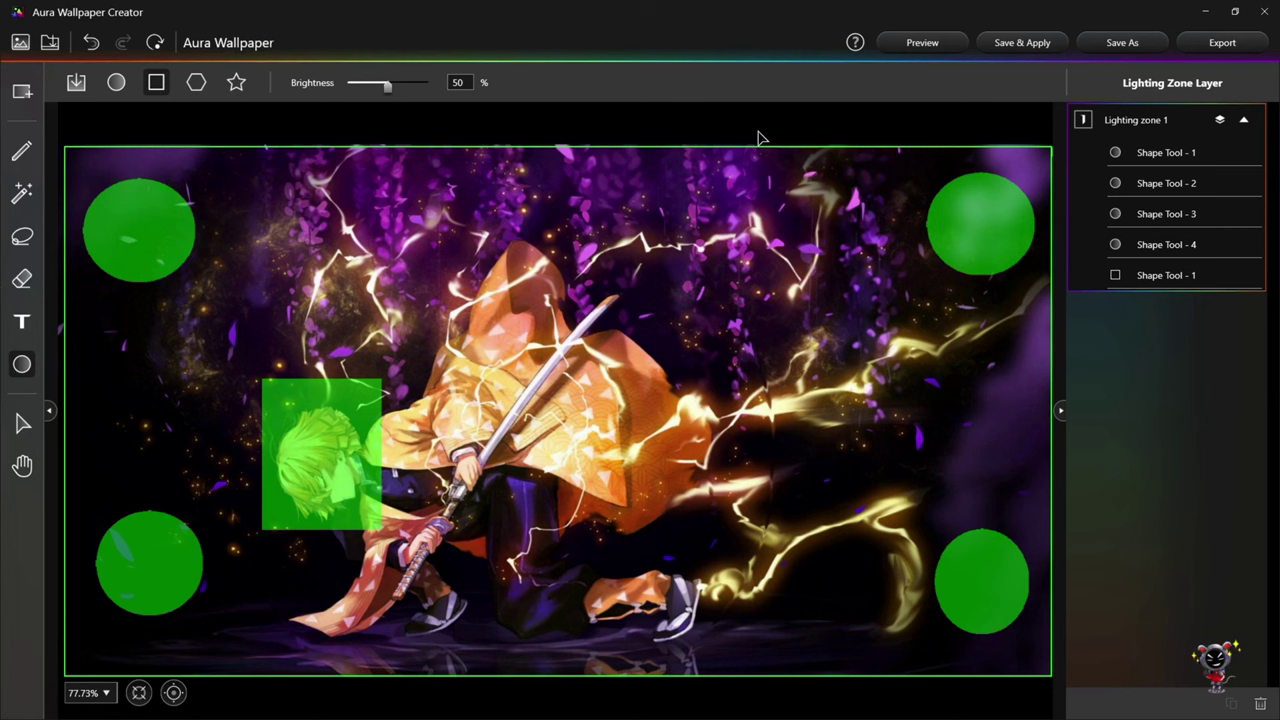
Step: Preview the wallpaper with the green-cyan and the orange-red Aura effects, and close the preview
{"action": "left_click", "coordinate": [945, 43]}
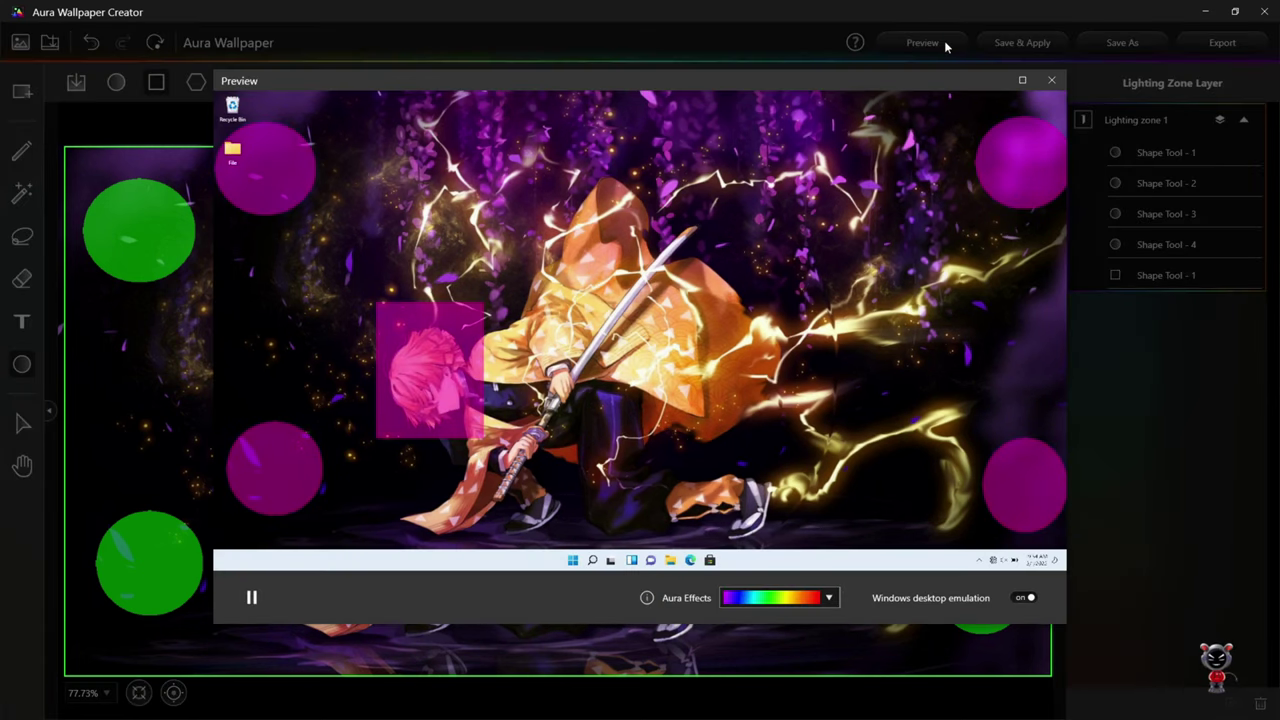
{"action": "left_click", "coordinate": [829, 599]}
{"action": "left_click", "coordinate": [797, 648]}
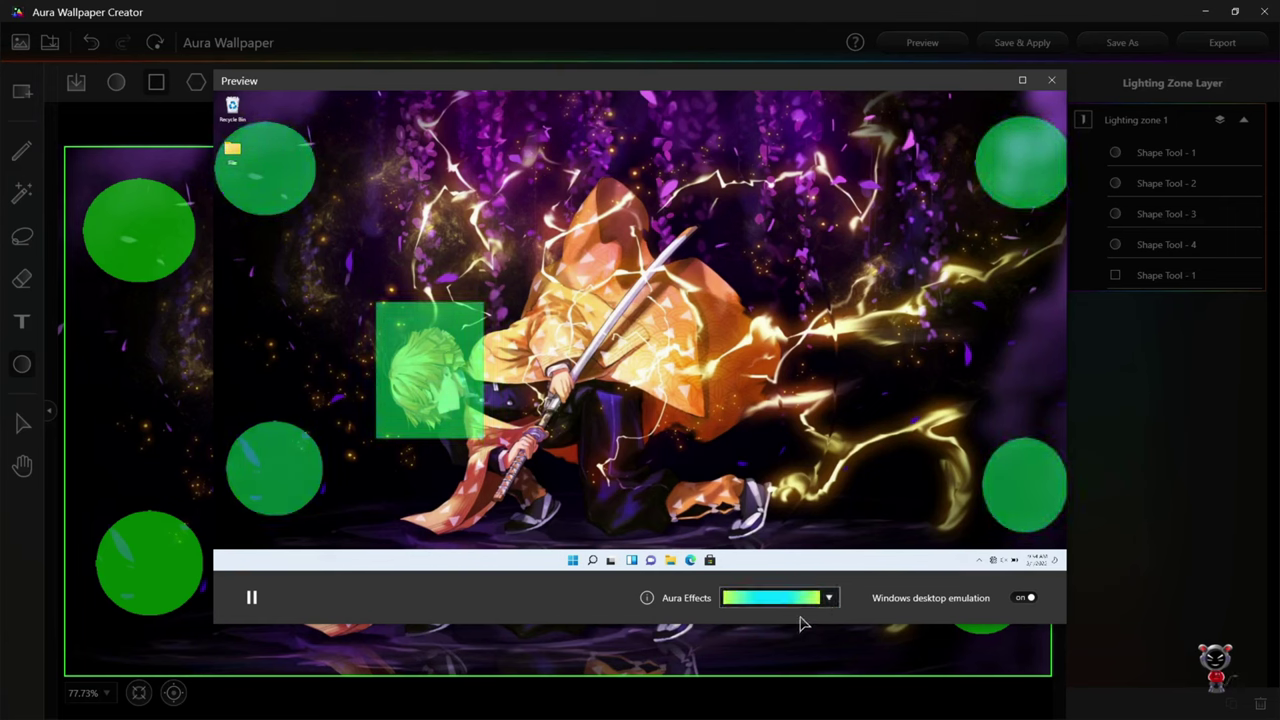
{"action": "left_click", "coordinate": [829, 599]}
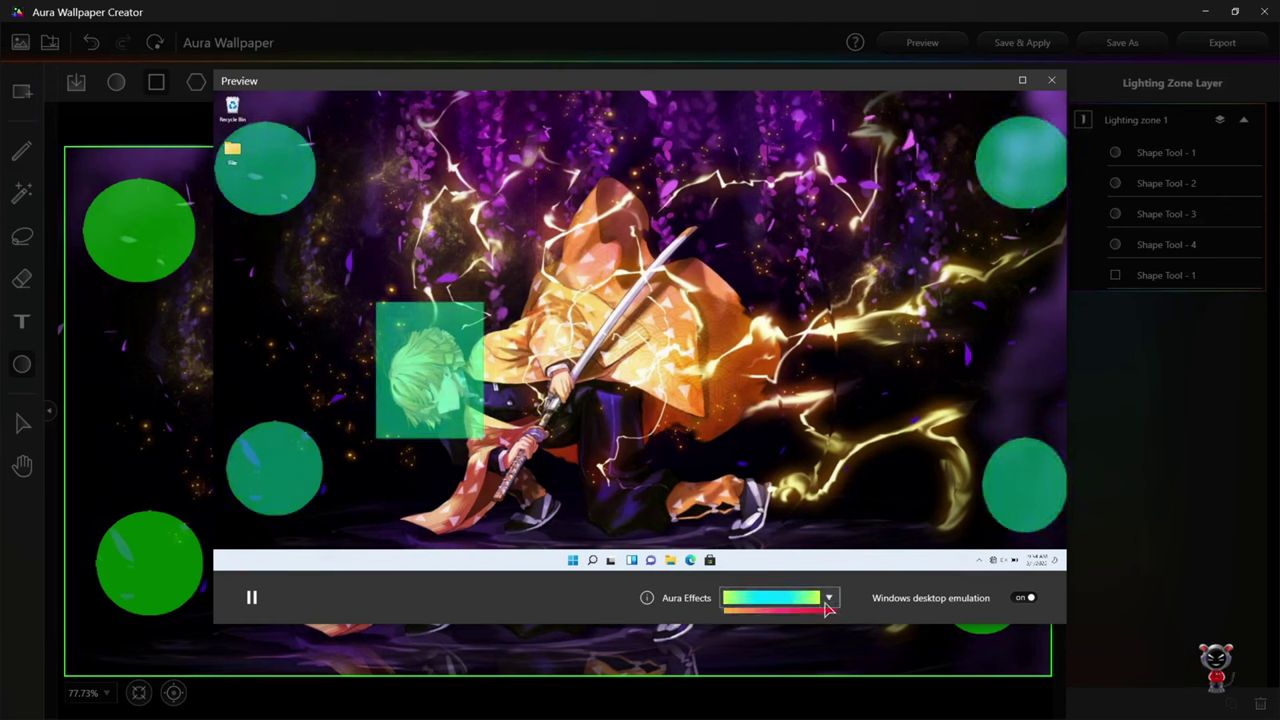
{"action": "left_click", "coordinate": [813, 651]}
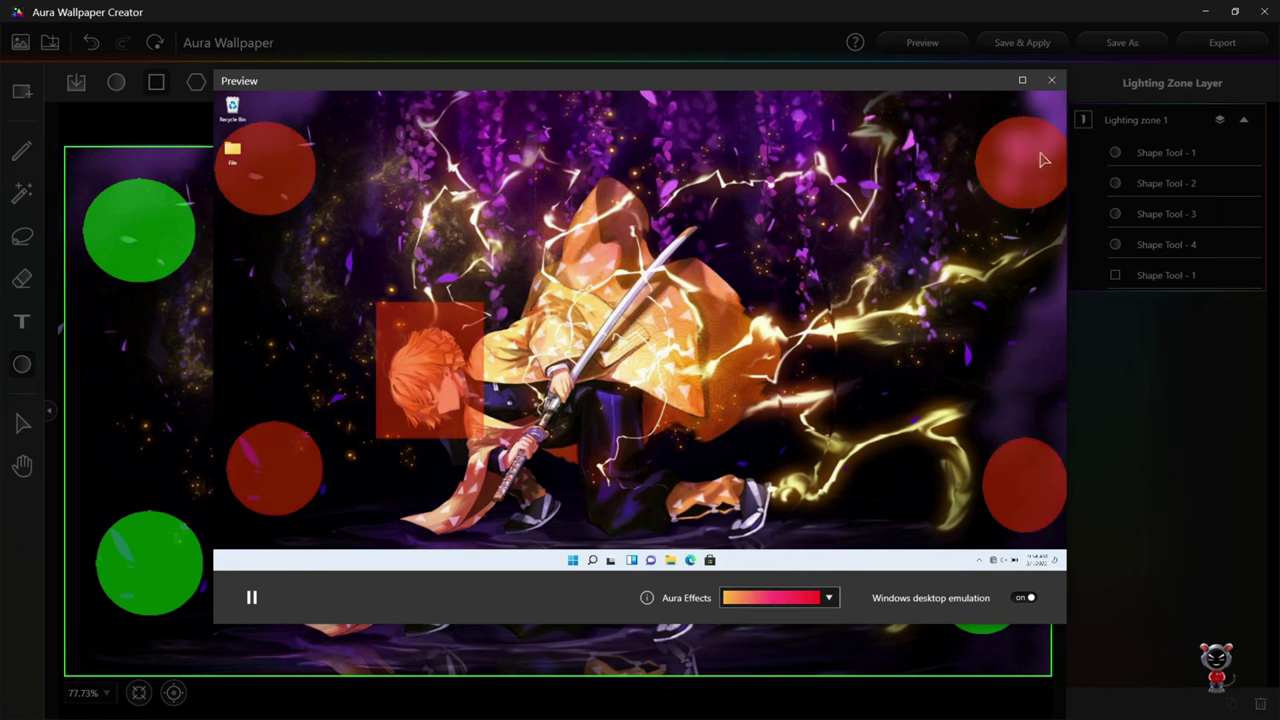
{"action": "left_click", "coordinate": [1056, 79]}
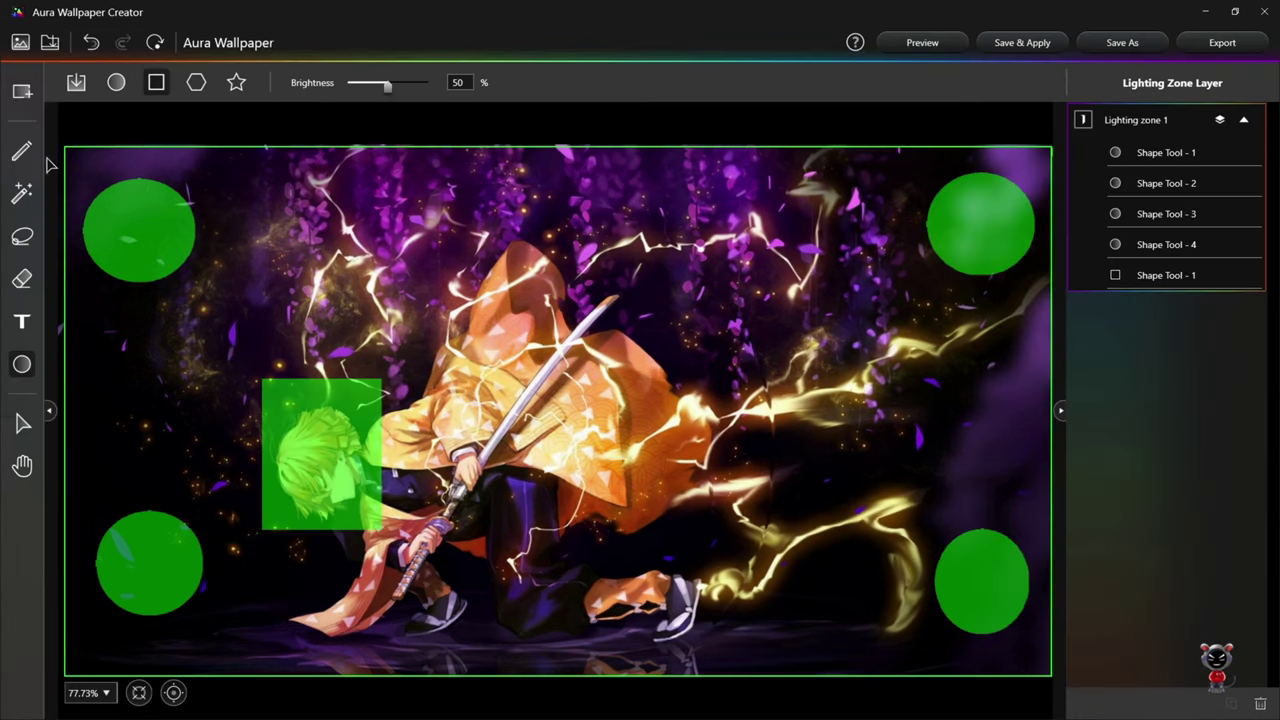
Step: Add a first name as 50 pt Agency FB text at 100% brightness above the character's back, and check it in the preview
{"action": "left_click", "coordinate": [24, 320]}
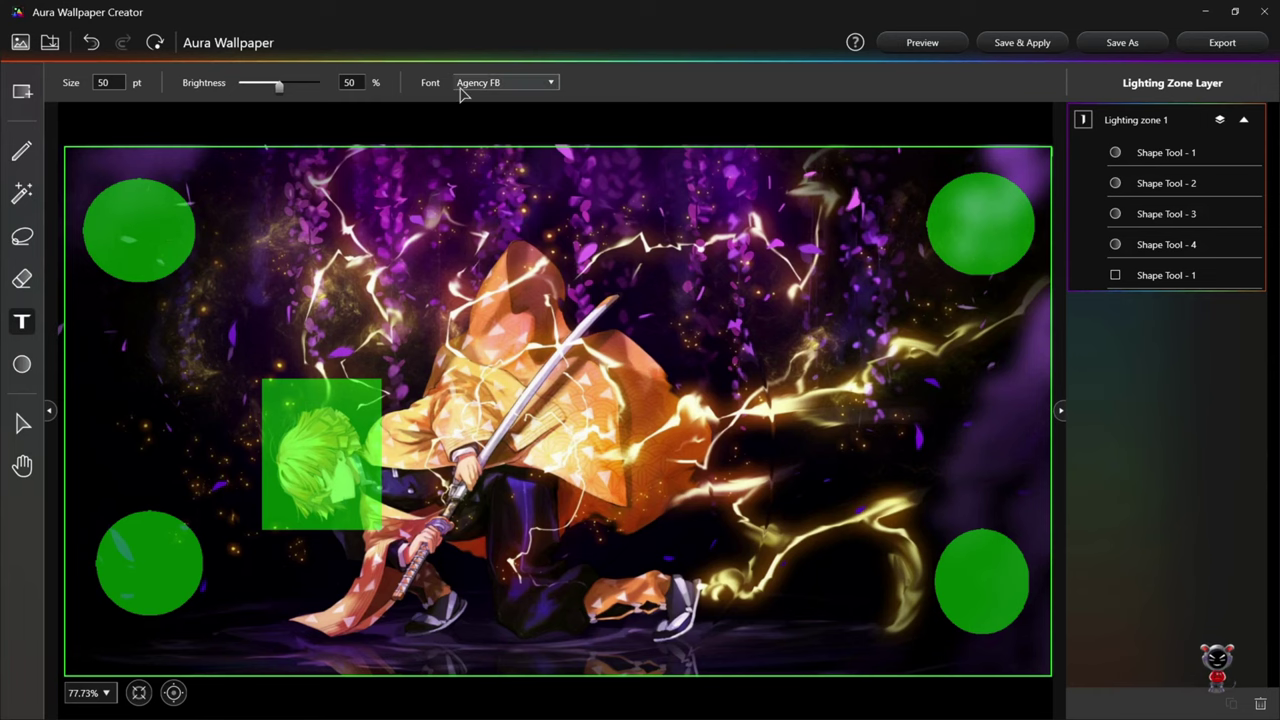
{"action": "left_click_drag", "start_coordinate": [279, 88], "coordinate": [346, 99]}
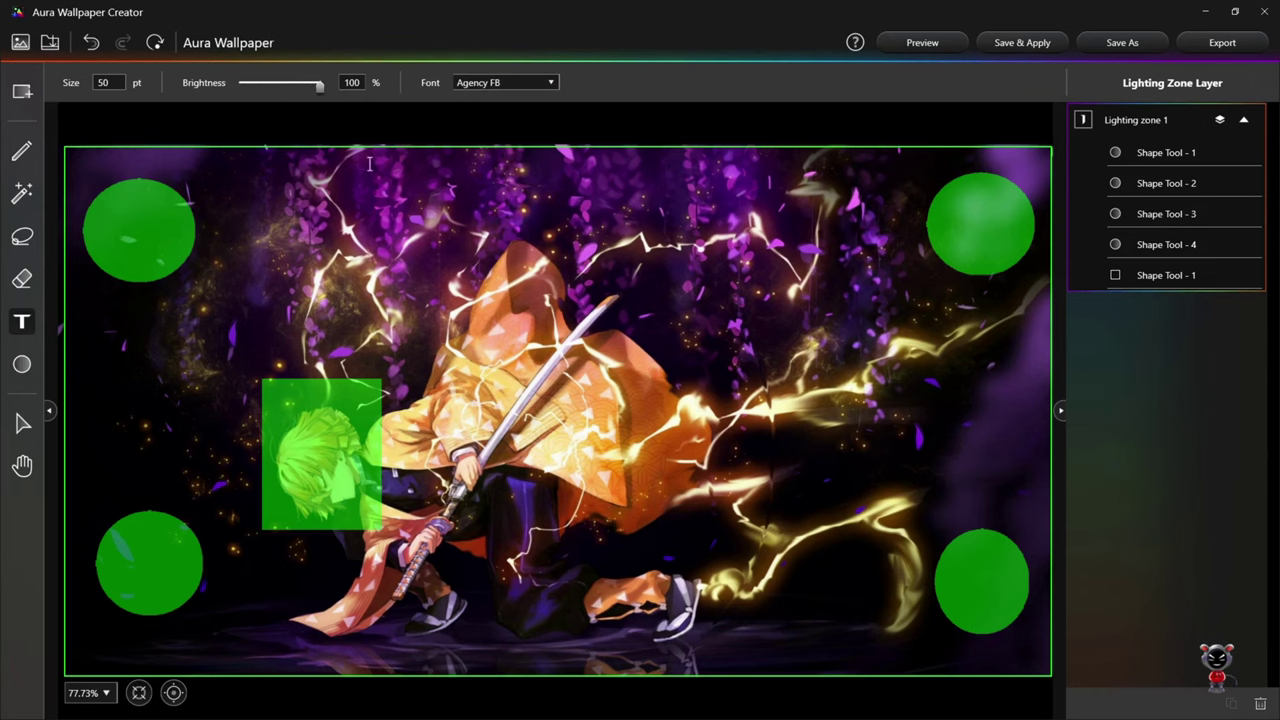
{"action": "left_click", "coordinate": [411, 257]}
{"action": "type", "text": "AYUSH"}
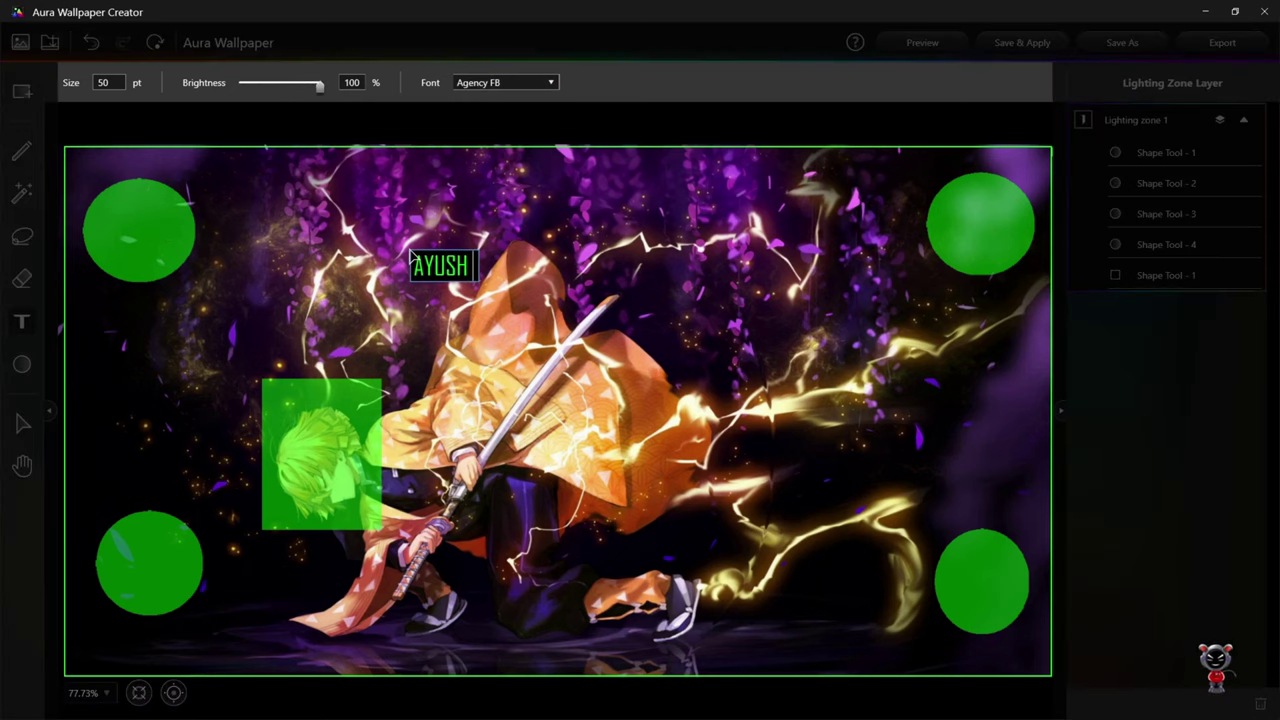
{"action": "key", "text": "Return"}
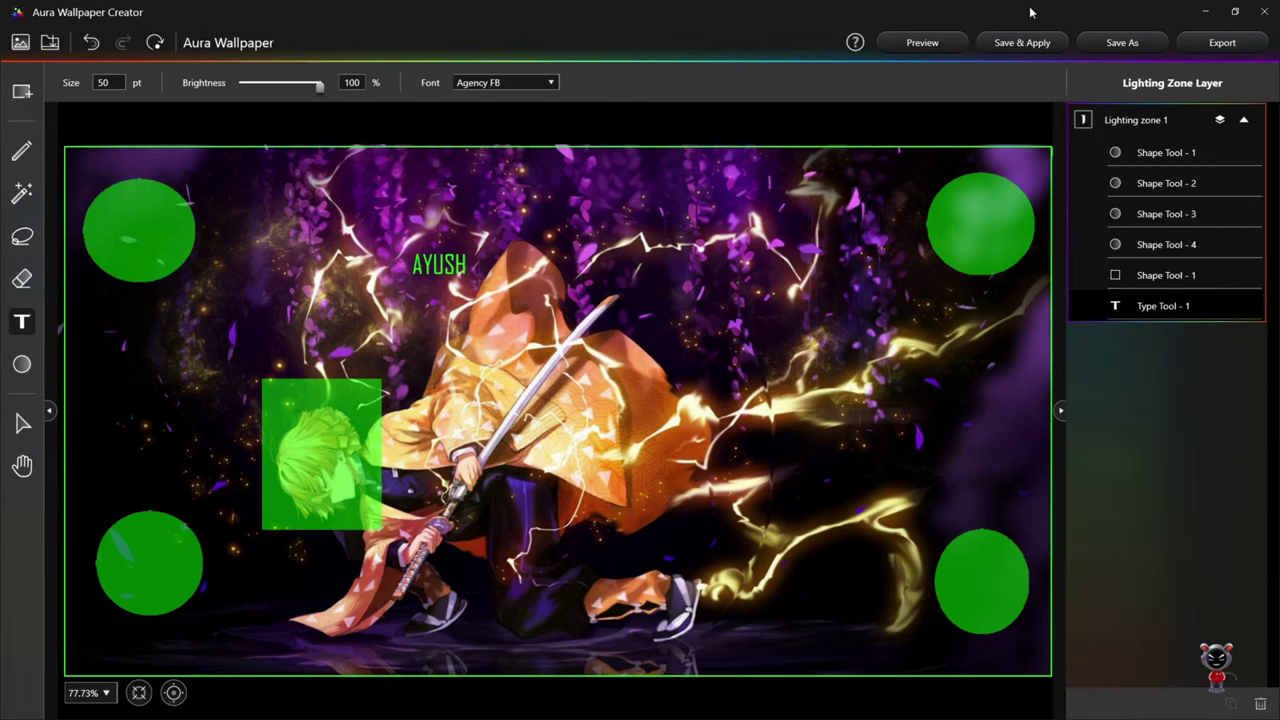
{"action": "left_click", "coordinate": [920, 44]}
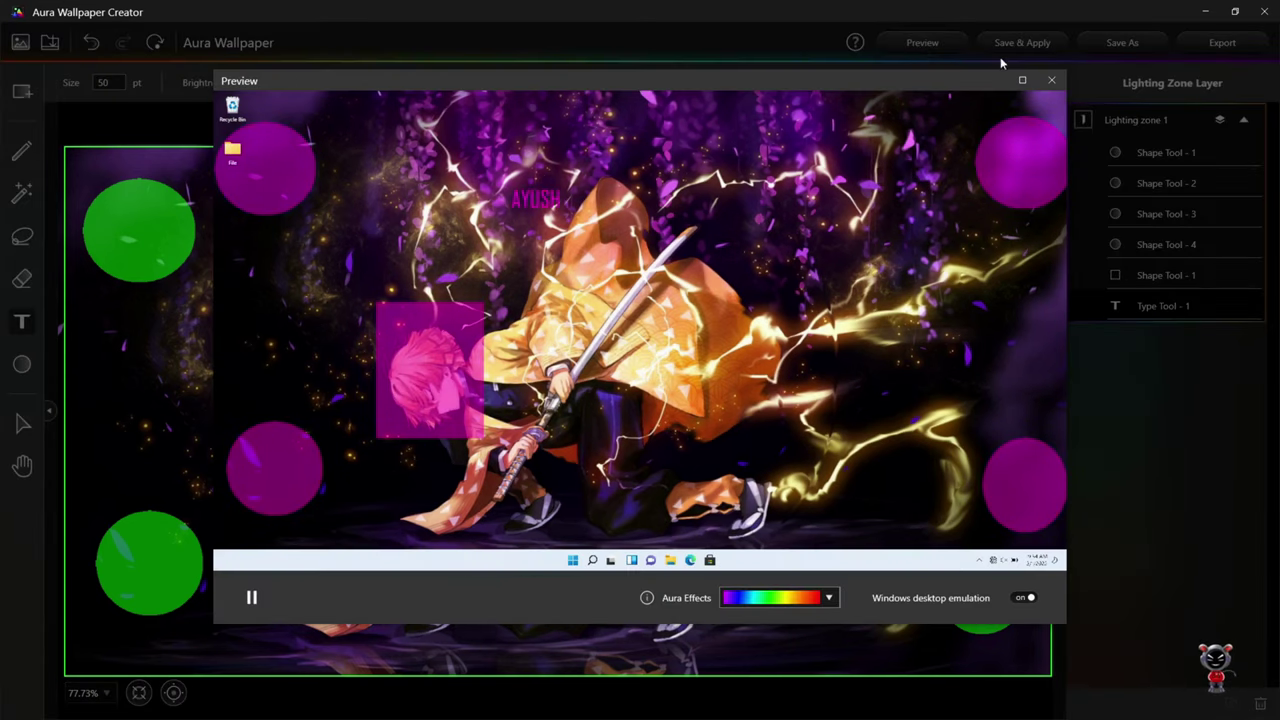
{"action": "left_click", "coordinate": [1049, 84]}
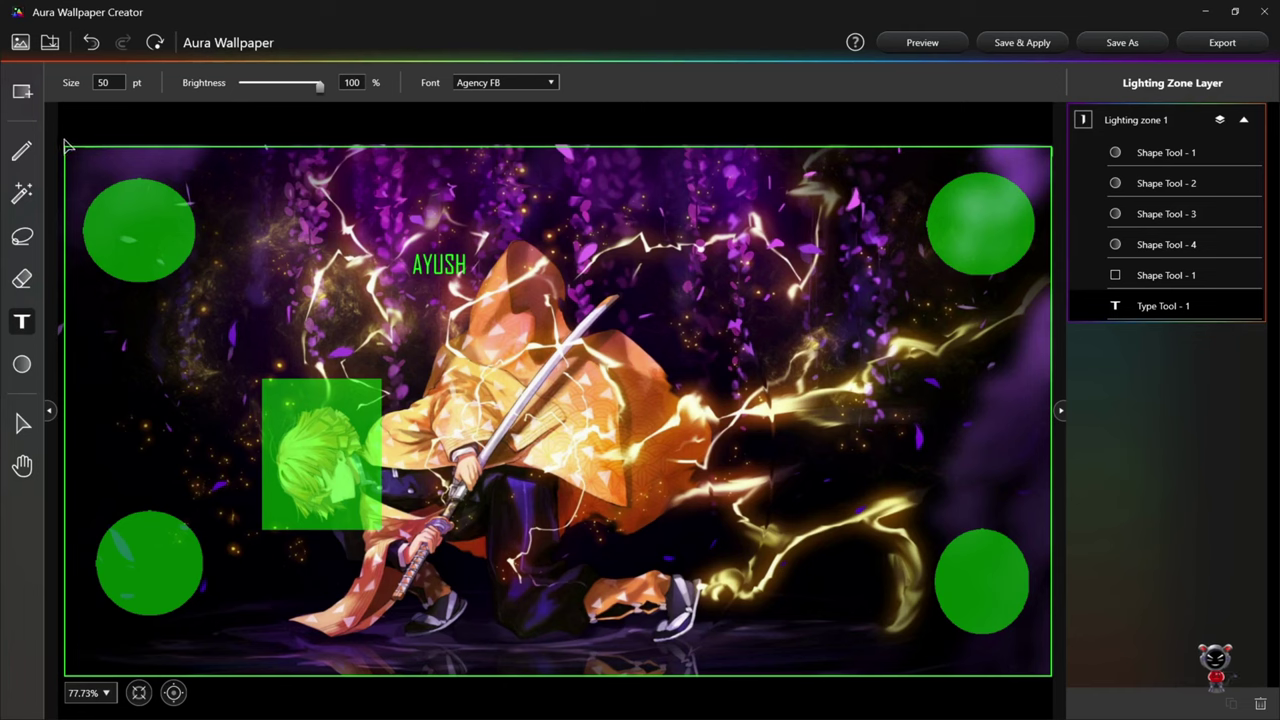
Step: Apply the magic wand at 40% tolerance and 100% brightness to the dark background inside the upper-left circle
{"action": "left_click", "coordinate": [22, 192]}
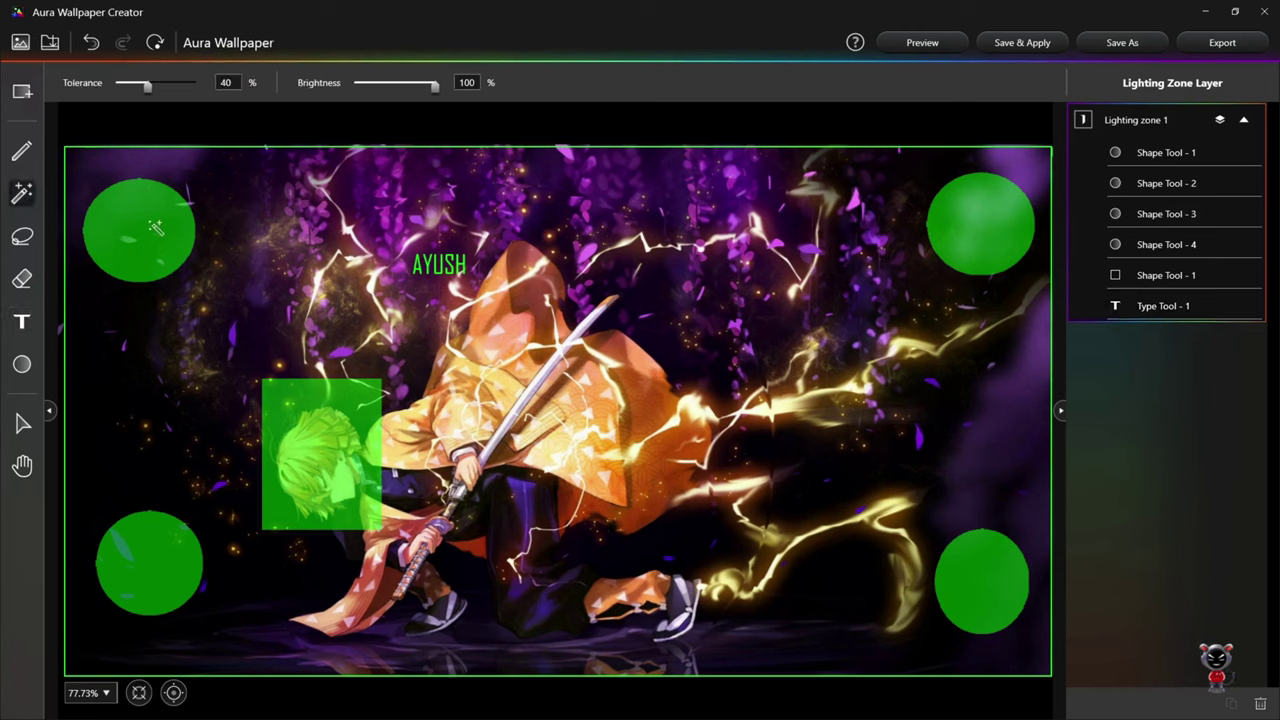
{"action": "left_click", "coordinate": [148, 230]}
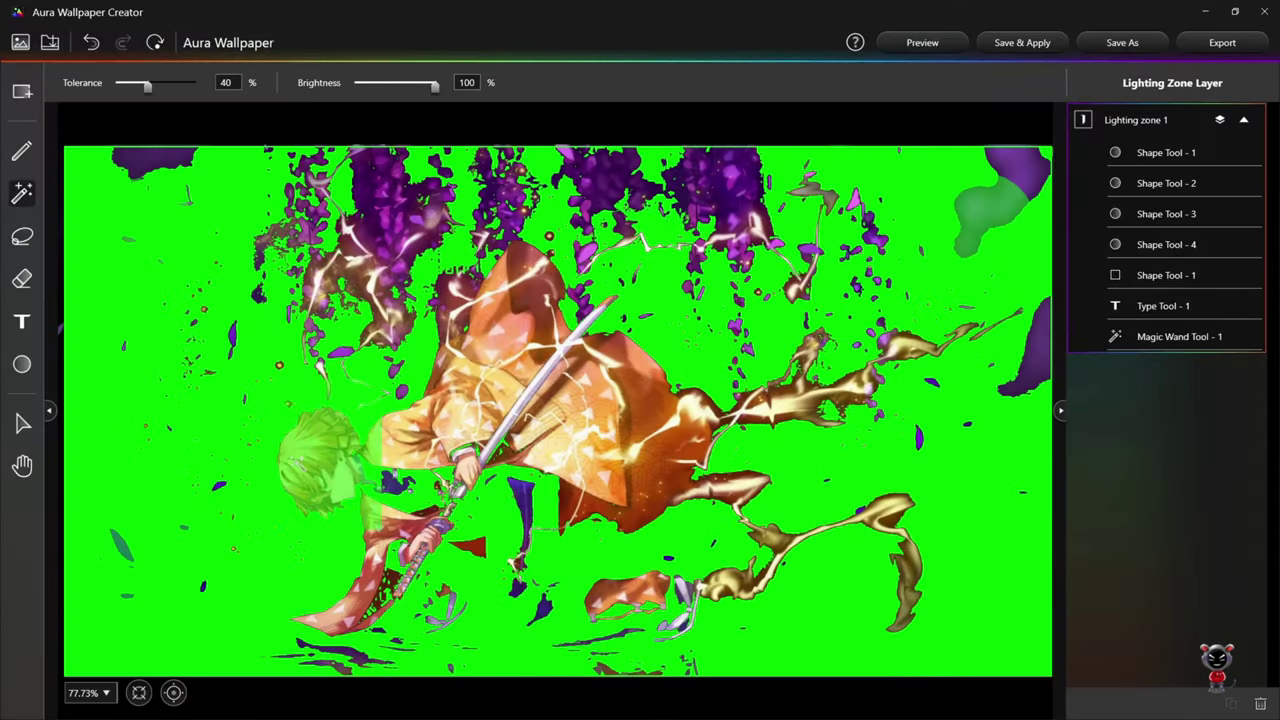
Step: Apply the magic wand at 40% tolerance and 100% brightness to the character's hair and the area above the character's back
{"action": "left_click", "coordinate": [294, 463]}
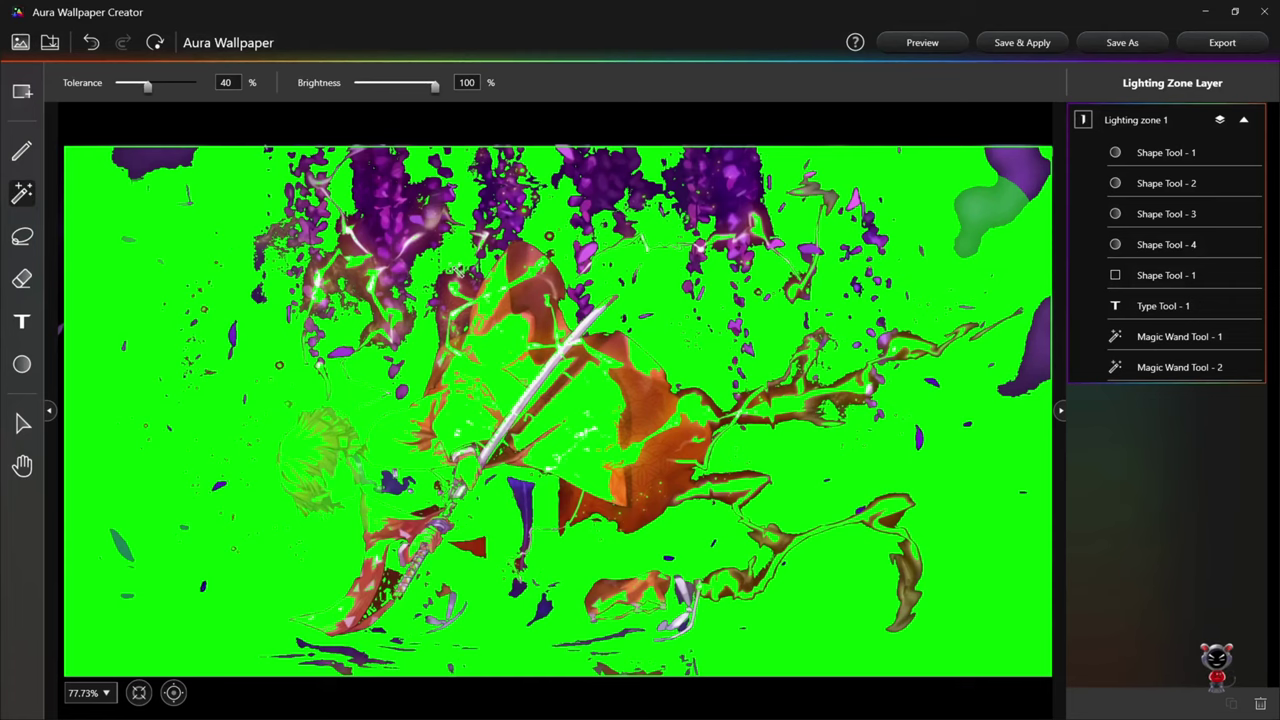
{"action": "left_click", "coordinate": [451, 269]}
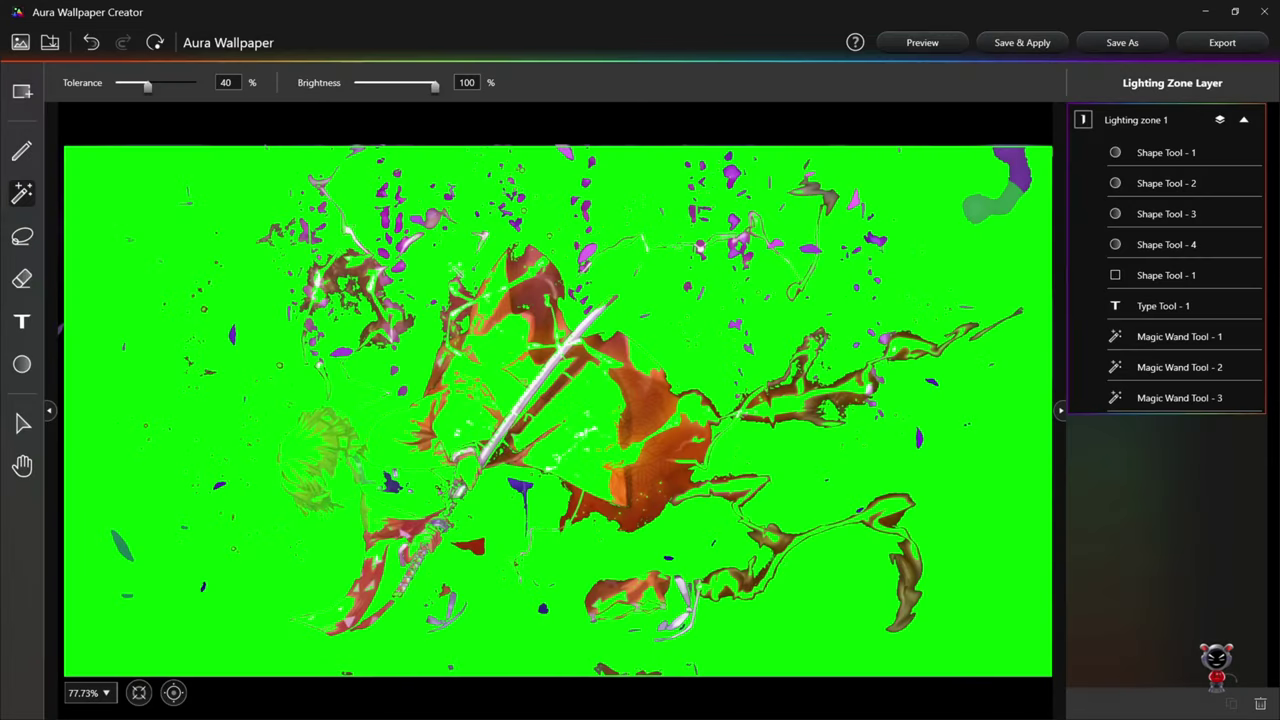
Step: Reset the wallpaper to clear all effects, and draw a new lighting zone covering almost the whole image
{"action": "left_click", "coordinate": [155, 42]}
{"action": "left_click", "coordinate": [605, 414]}
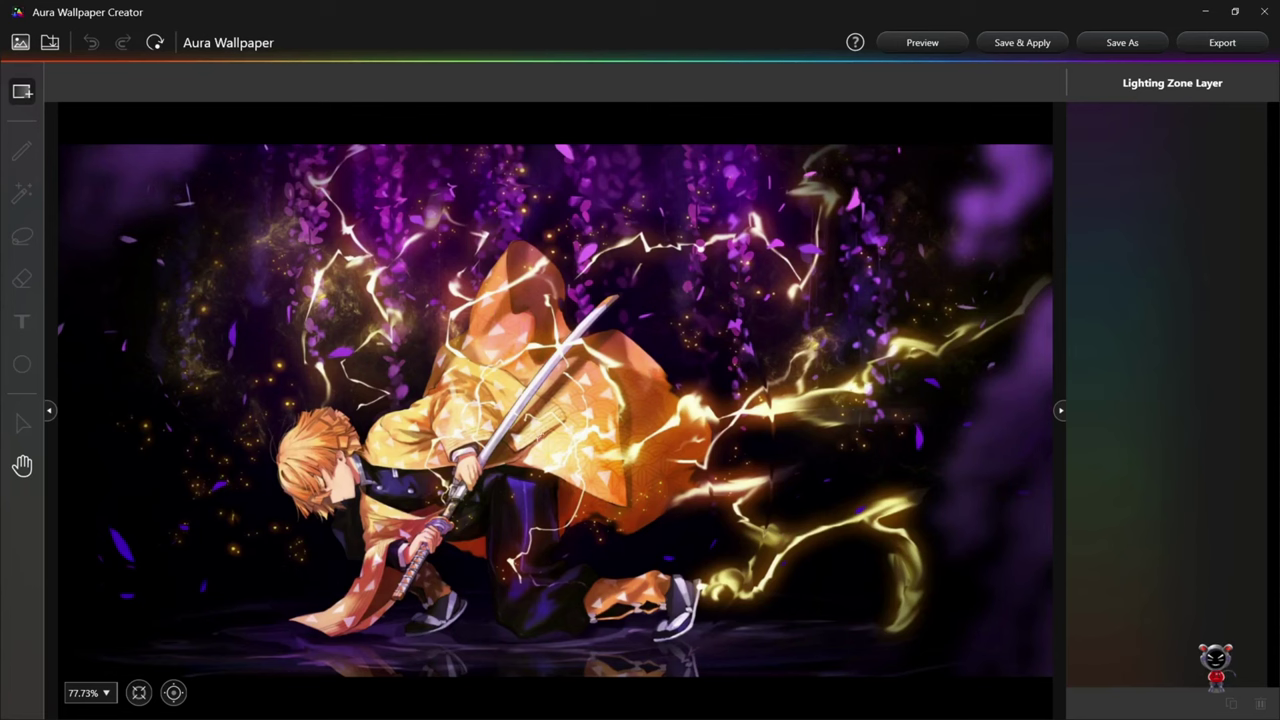
{"action": "left_click_drag", "start_coordinate": [67, 149], "coordinate": [1078, 692]}
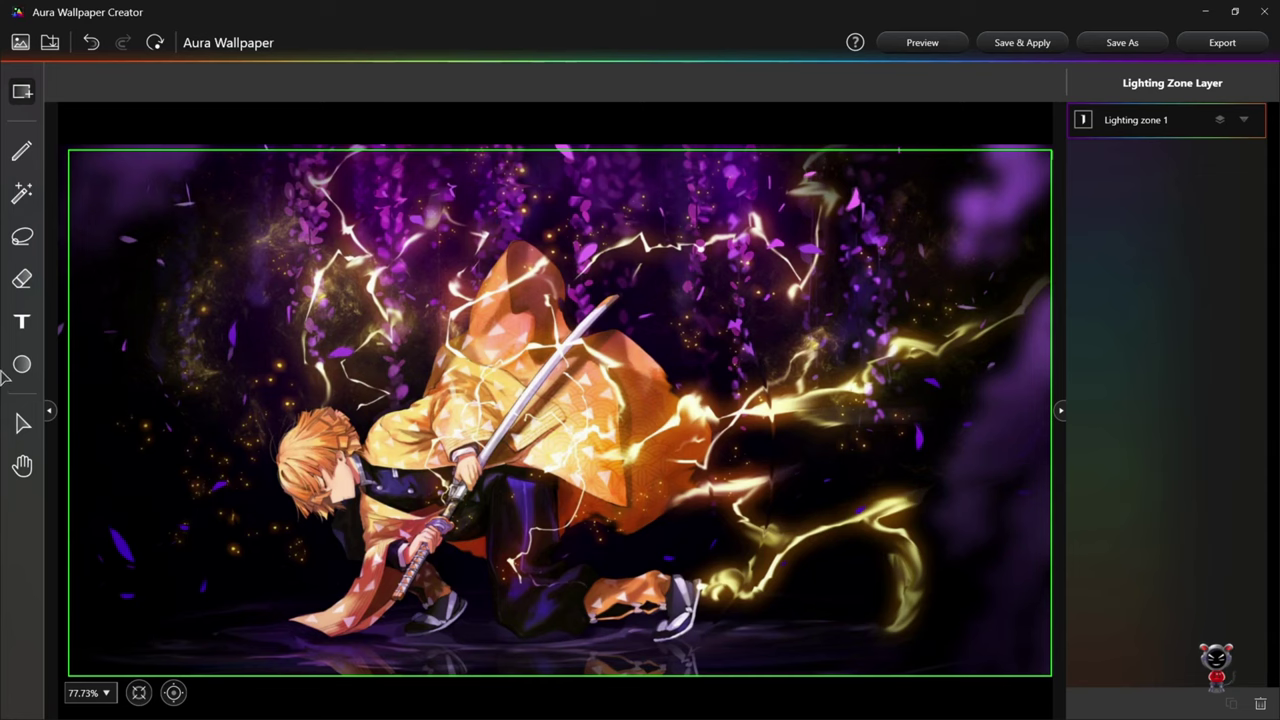
Step: Outline a large four-cornered area around the character with the polygonal lasso at 50% brightness
{"action": "left_click", "coordinate": [22, 237]}
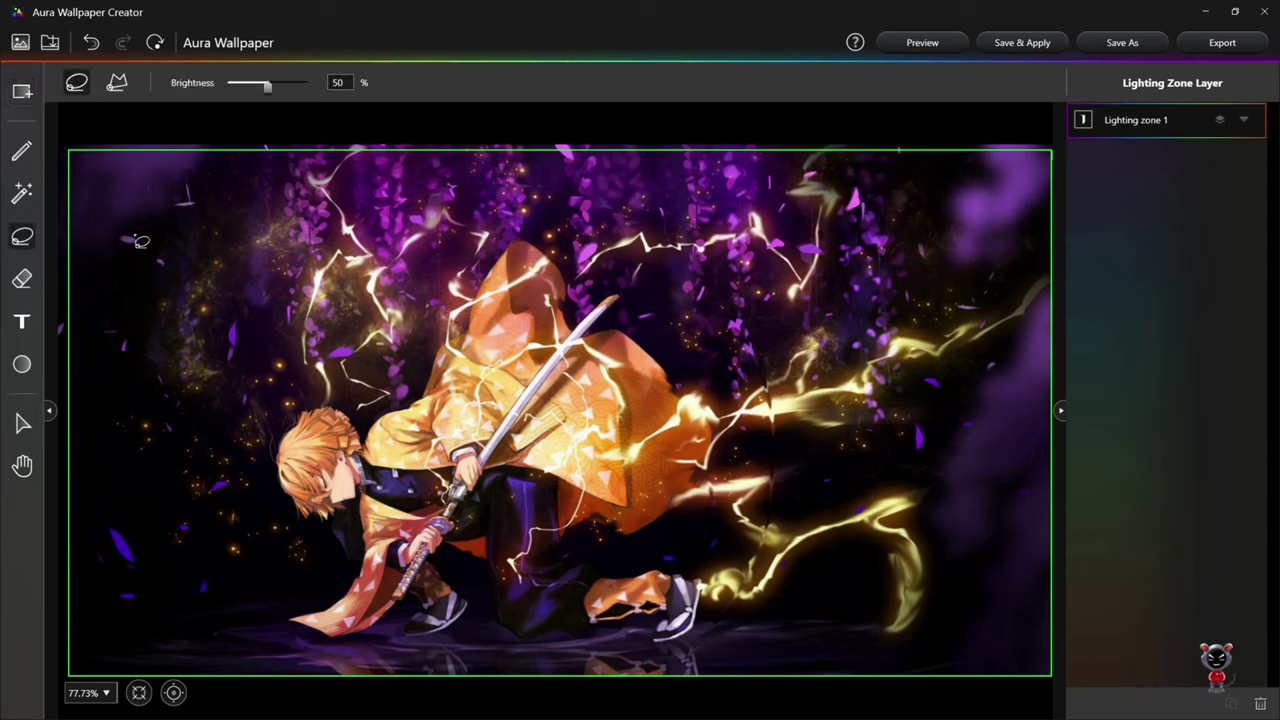
{"action": "left_click", "coordinate": [117, 84]}
{"action": "left_click", "coordinate": [128, 245]}
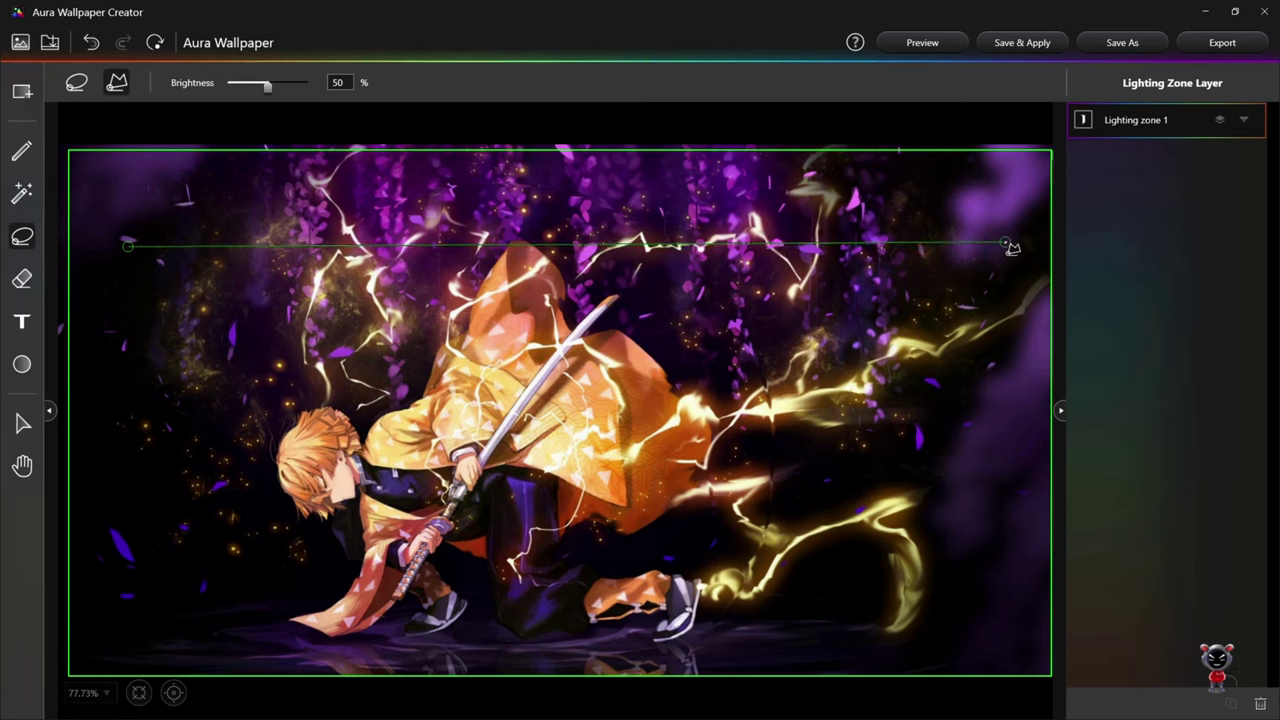
{"action": "left_click", "coordinate": [1007, 634]}
{"action": "left_click", "coordinate": [118, 634]}
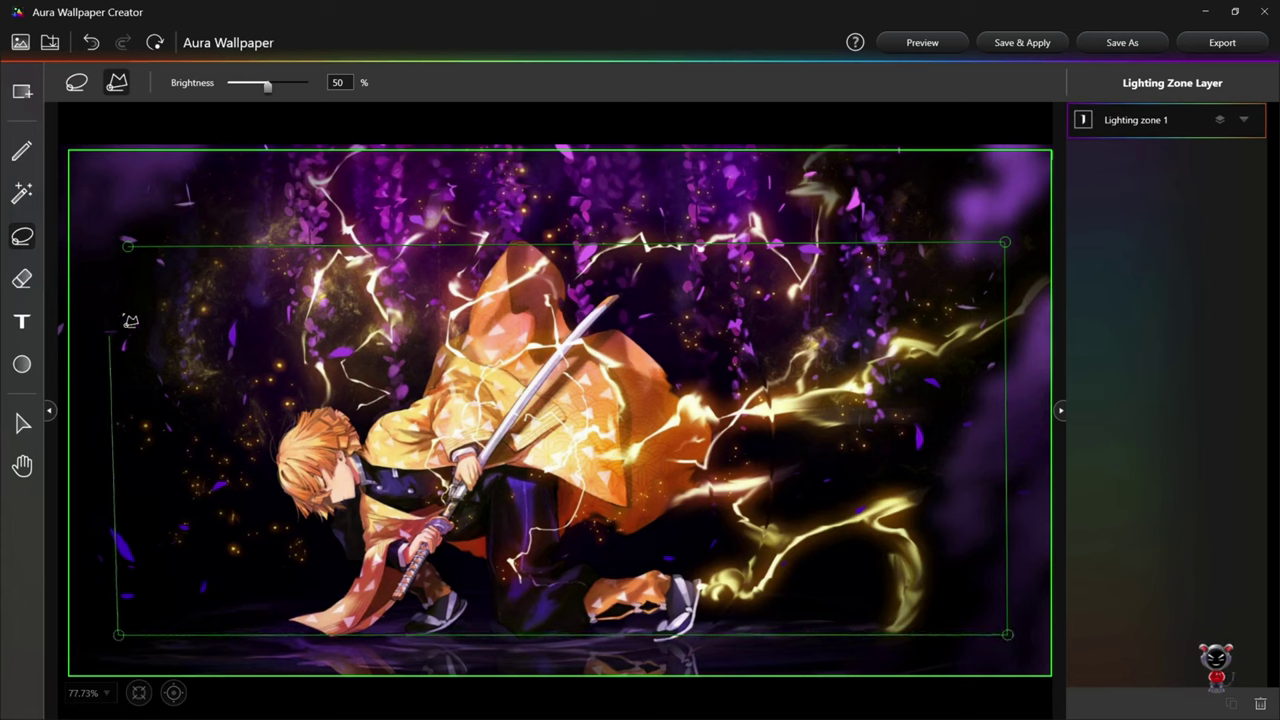
{"action": "left_click", "coordinate": [128, 247]}
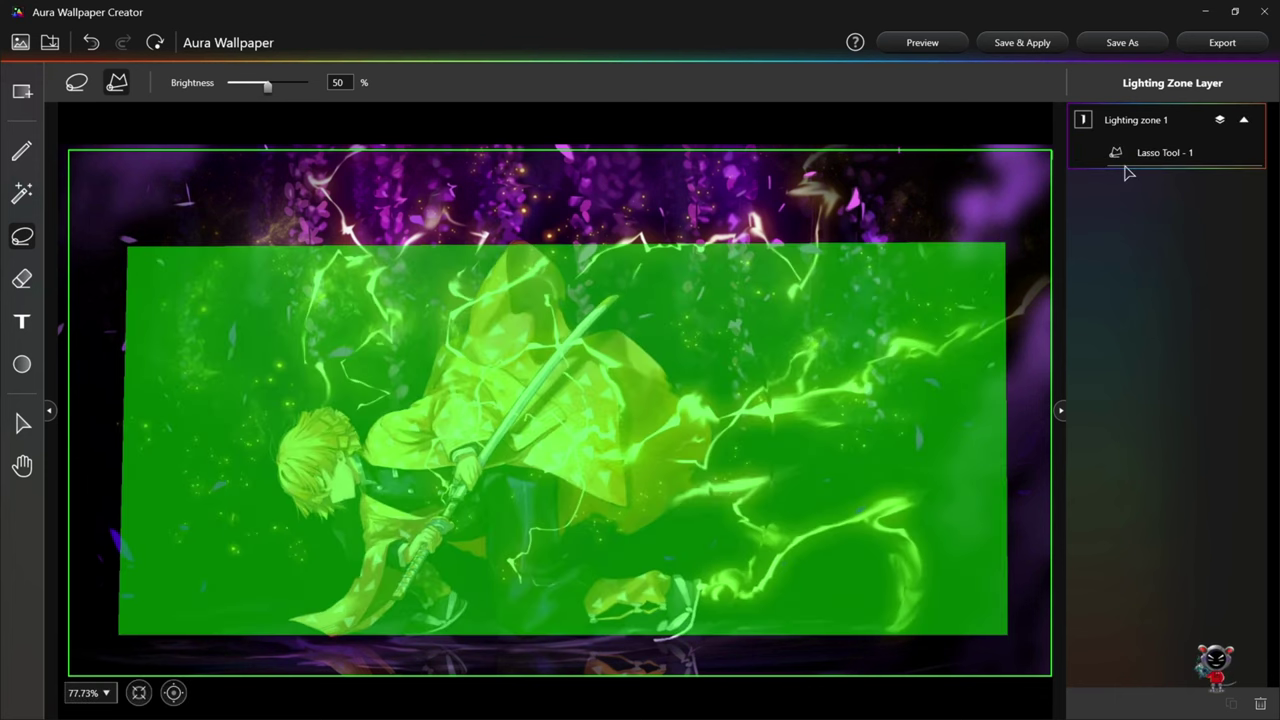
Step: Preview the lasso effect with Windows desktop emulation switched off and on again, and close the preview
{"action": "left_click", "coordinate": [886, 43]}
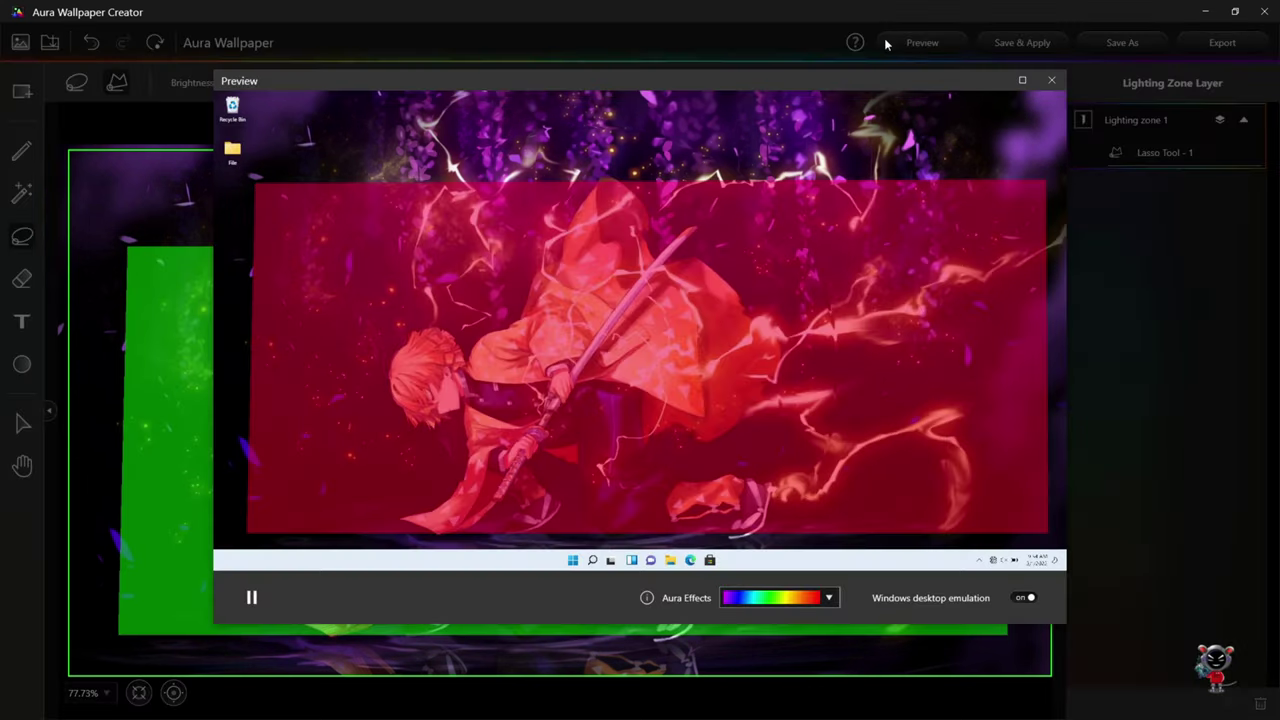
{"action": "left_click", "coordinate": [1024, 598]}
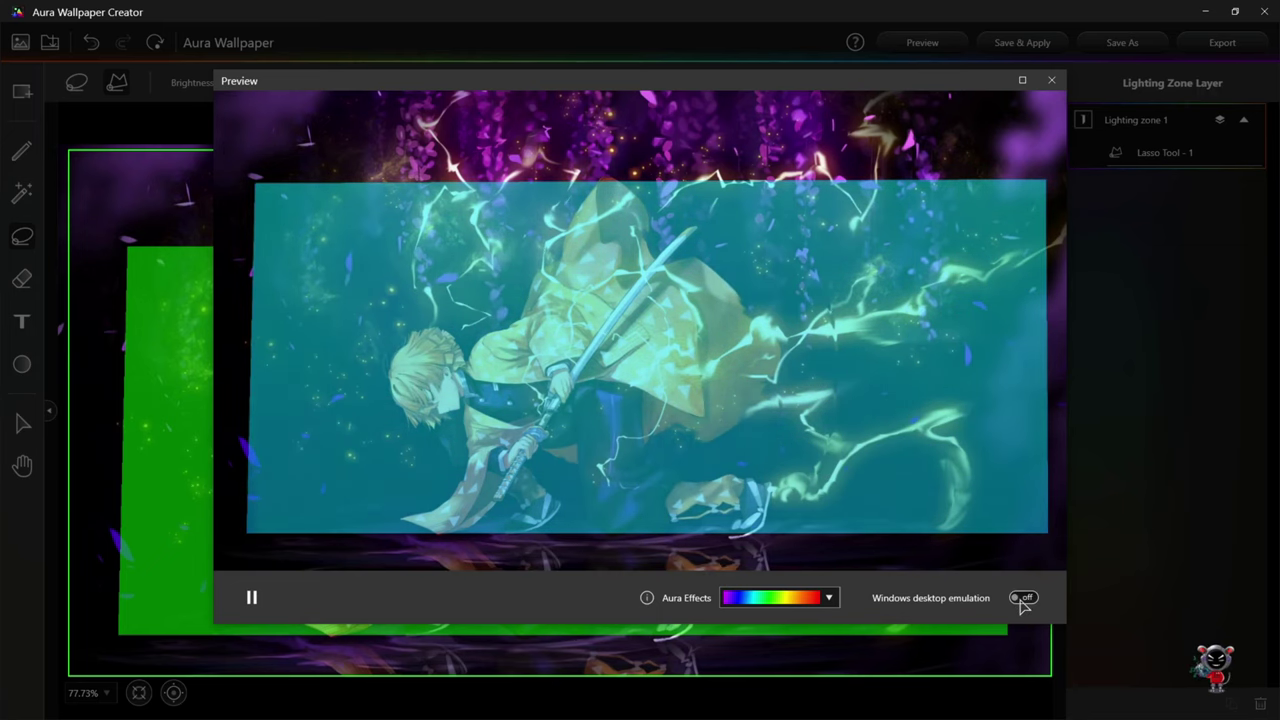
{"action": "left_click", "coordinate": [1022, 598]}
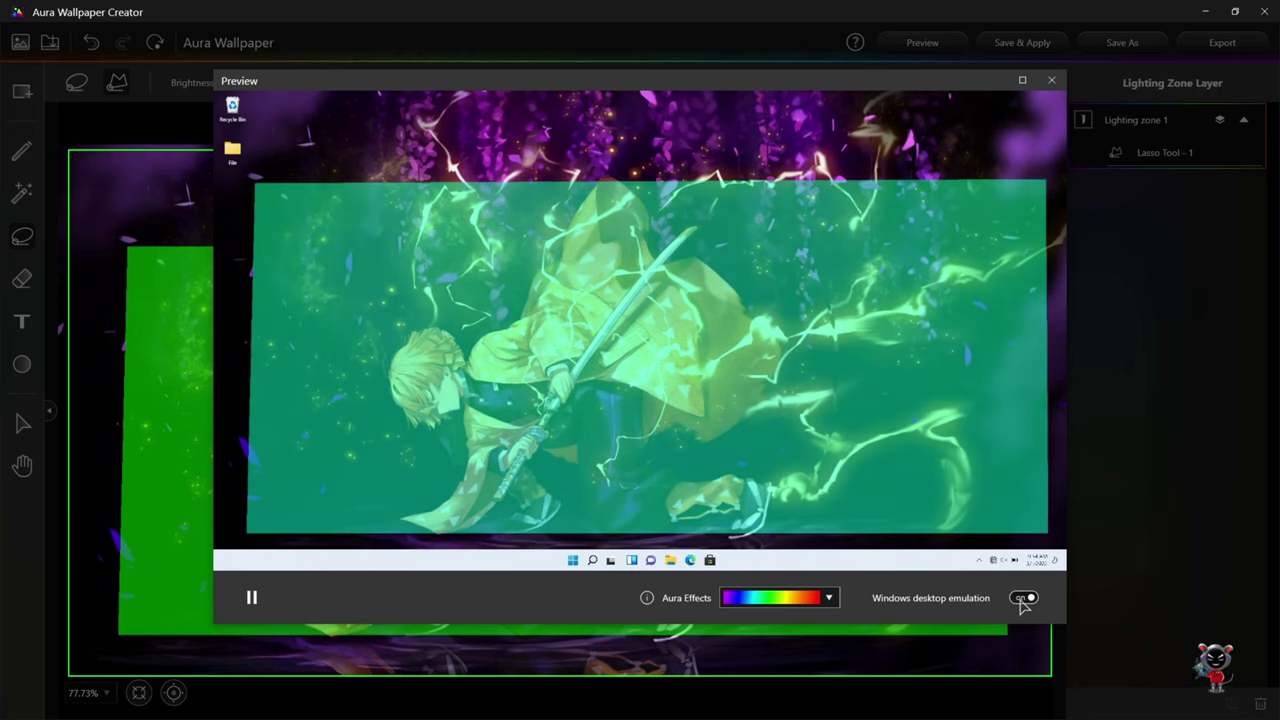
{"action": "left_click", "coordinate": [1052, 81]}
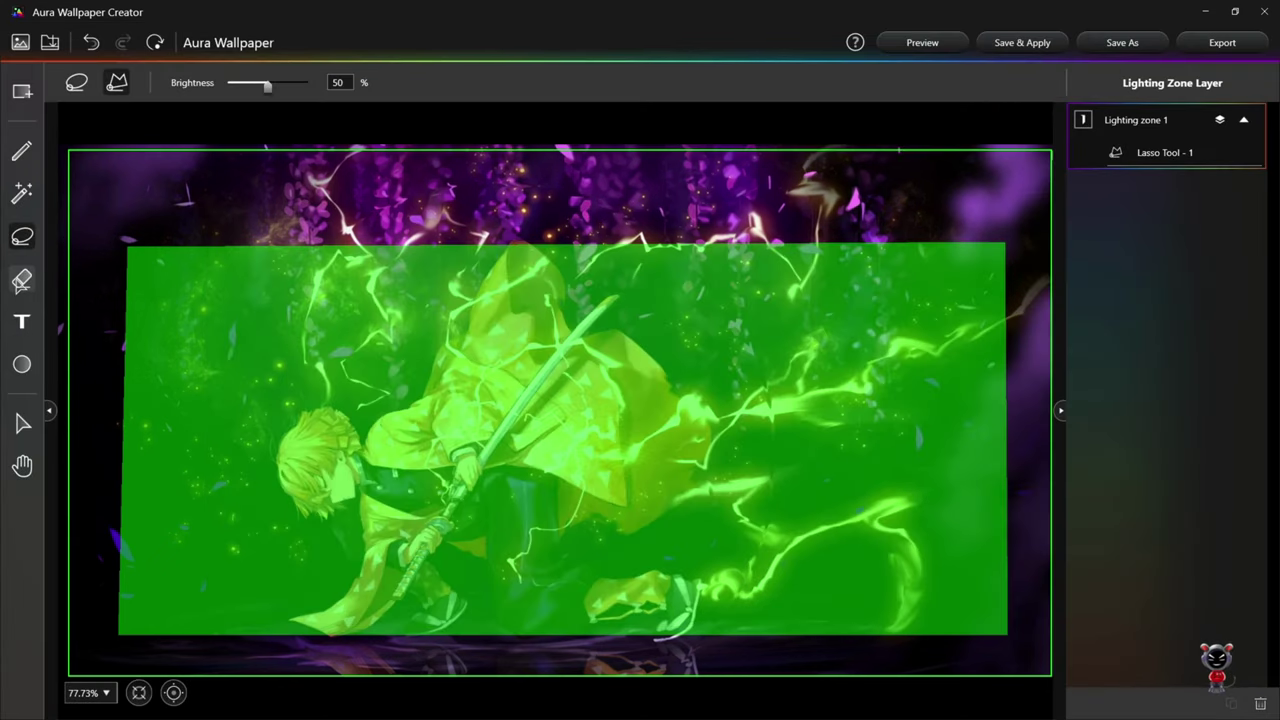
Step: Erase a winding freehand path through the lasso area with a 50 px eraser at 50% brightness, and check it in the preview
{"action": "left_click", "coordinate": [22, 279]}
{"action": "mouse_move", "coordinate": [230, 302]}
{"action": "left_mouse_down"}
{"action": "mouse_move", "coordinate": [790, 343]}
{"action": "mouse_move", "coordinate": [915, 326]}
{"action": "mouse_move", "coordinate": [906, 484]}
{"action": "mouse_move", "coordinate": [690, 523]}
{"action": "mouse_move", "coordinate": [346, 524]}
{"action": "mouse_move", "coordinate": [325, 362]}
{"action": "mouse_move", "coordinate": [239, 522]}
{"action": "mouse_move", "coordinate": [158, 362]}
{"action": "left_mouse_up"}
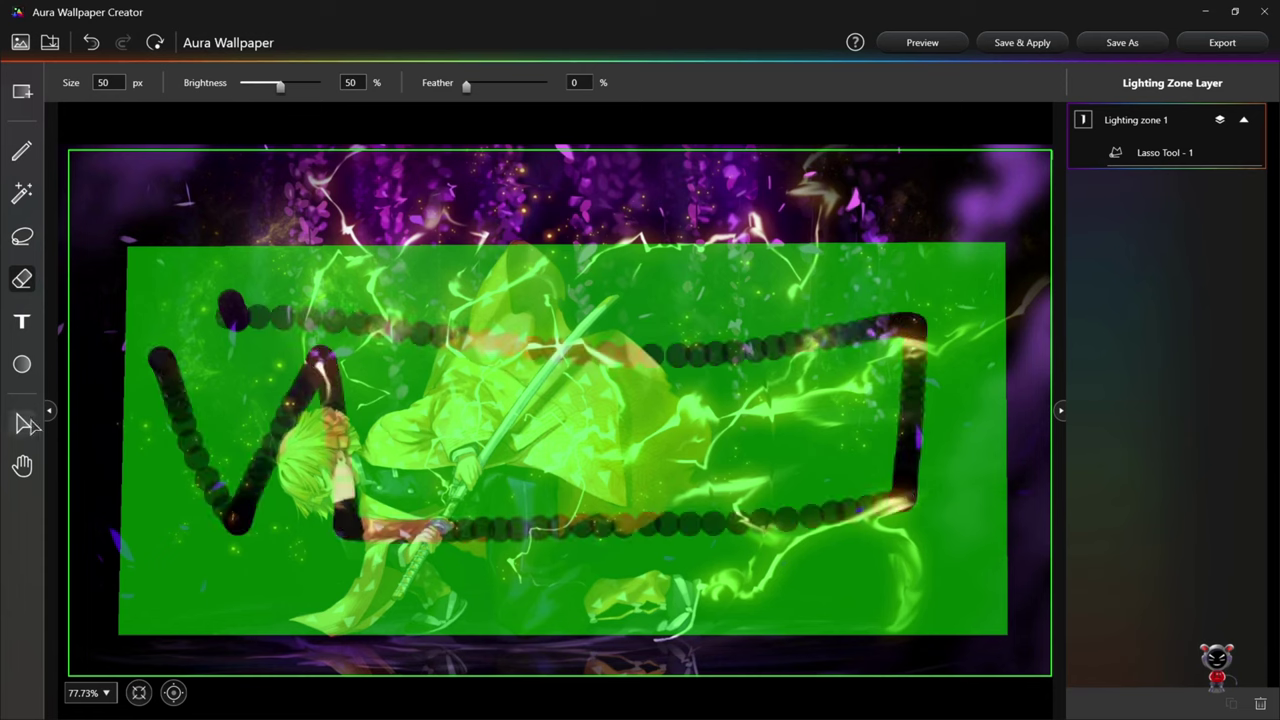
{"action": "left_click", "coordinate": [920, 43]}
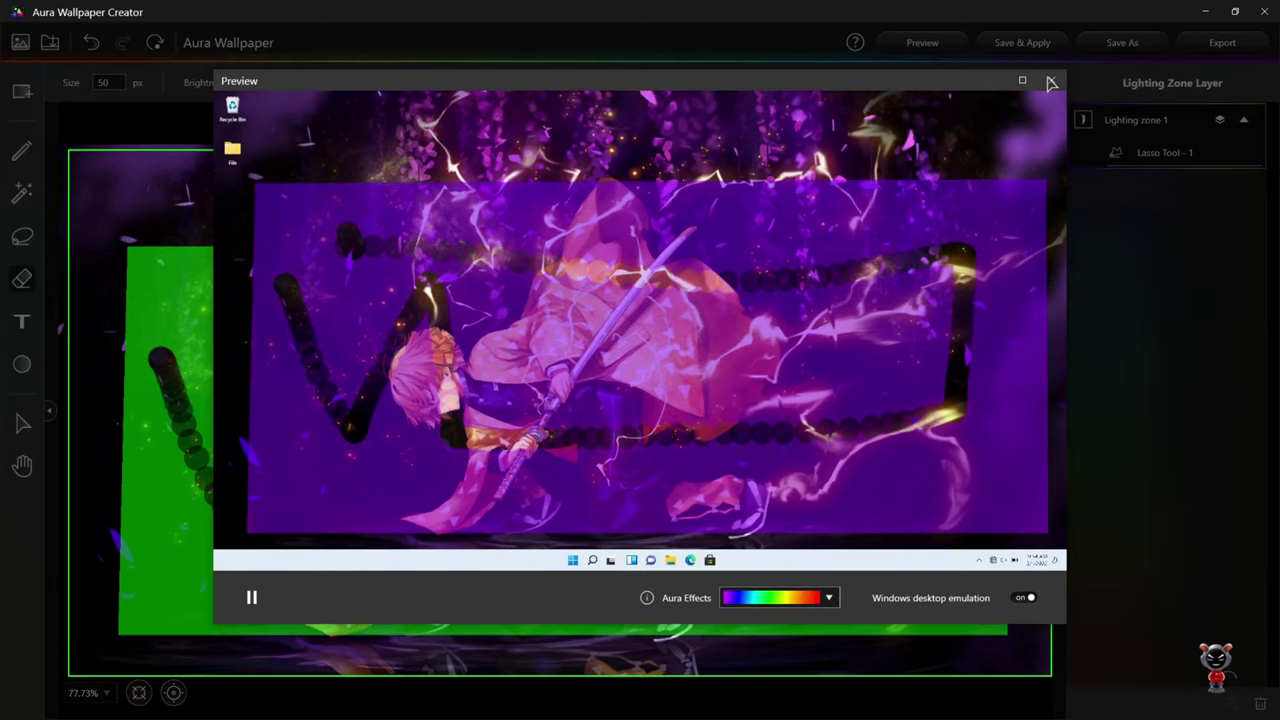
{"action": "left_click", "coordinate": [1051, 80]}
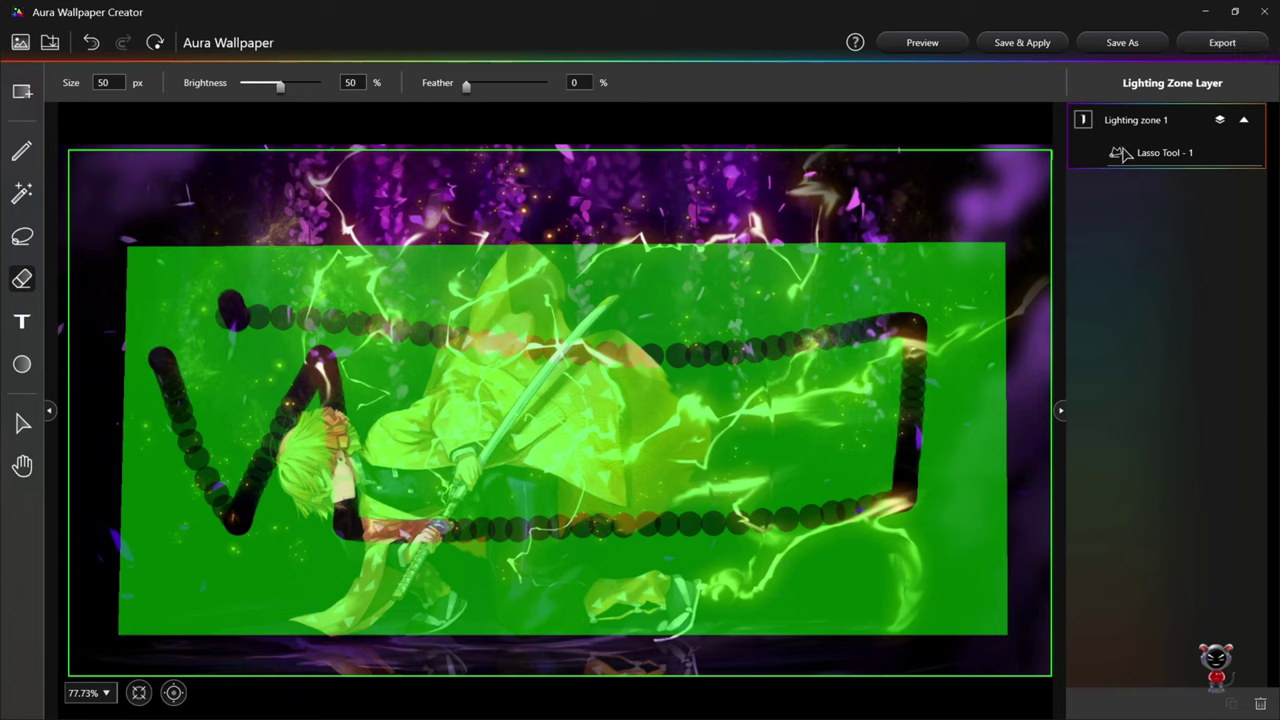
Step: Start exporting the wallpaper as a wallpaper archive file
{"action": "left_click", "coordinate": [1188, 46]}
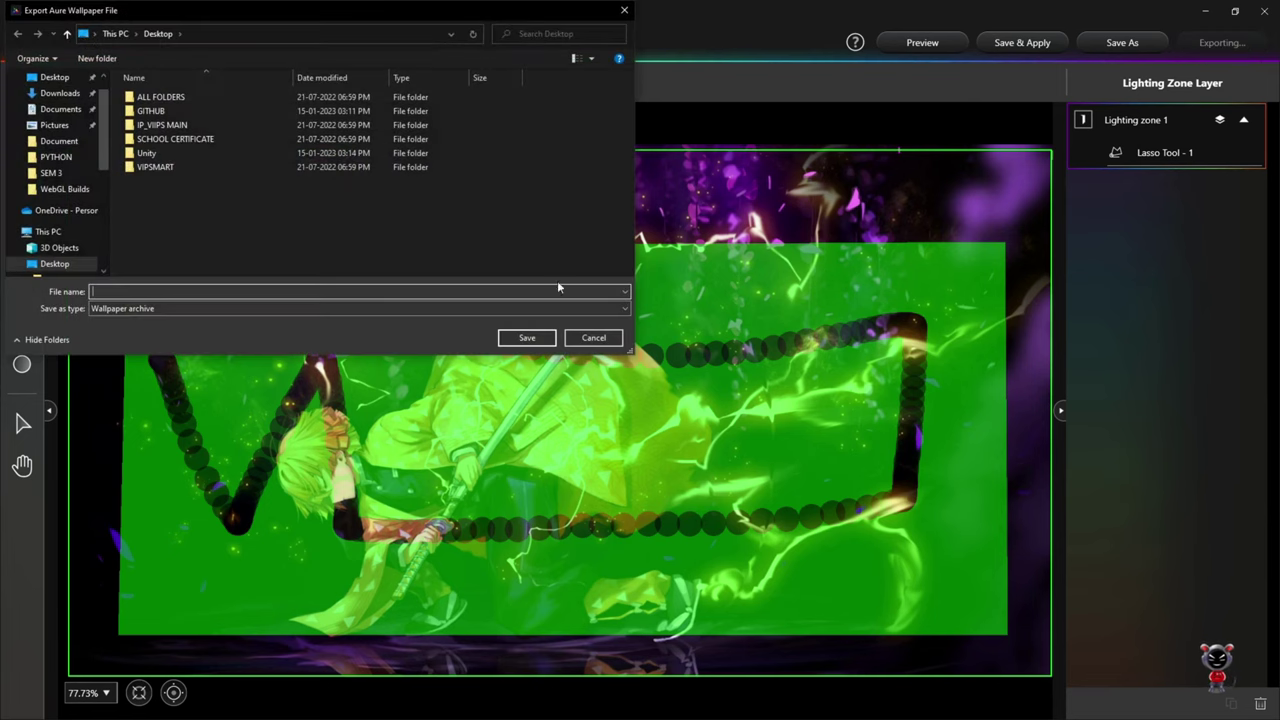